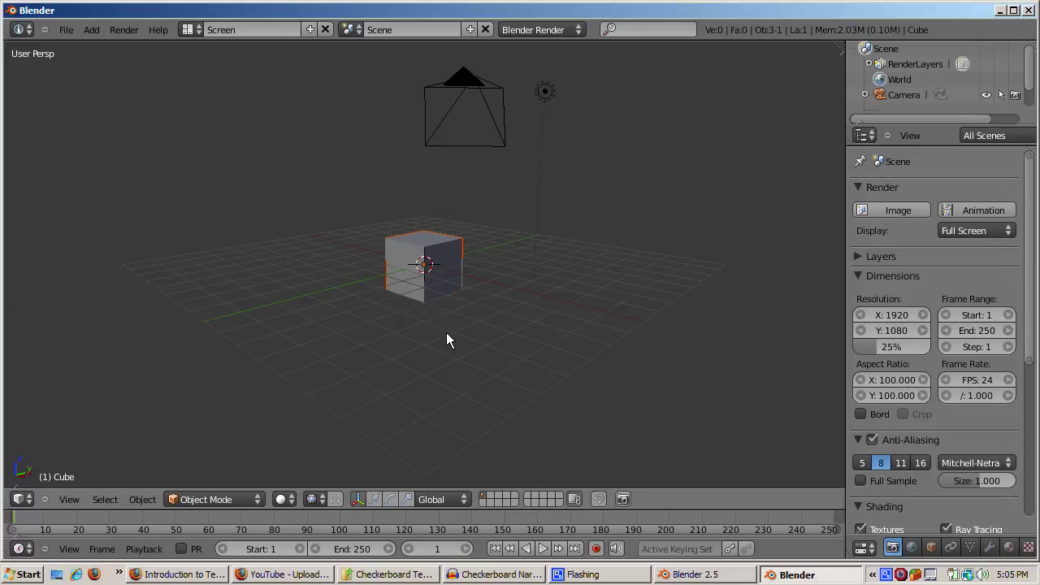
Delete the default cube and switch the viewport to Quad View (top, front, right, camera)
key(x)
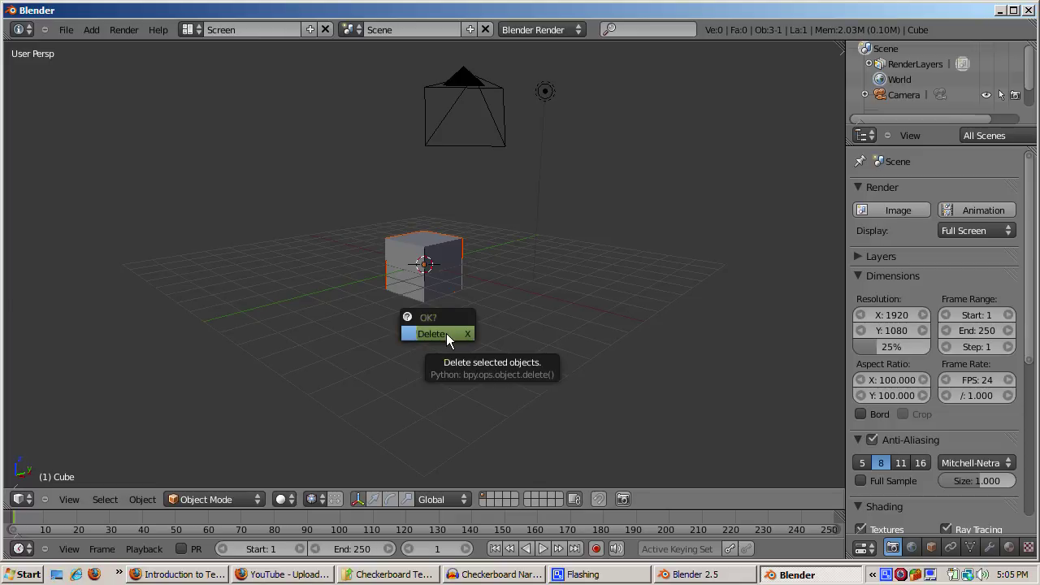
click(446, 333)
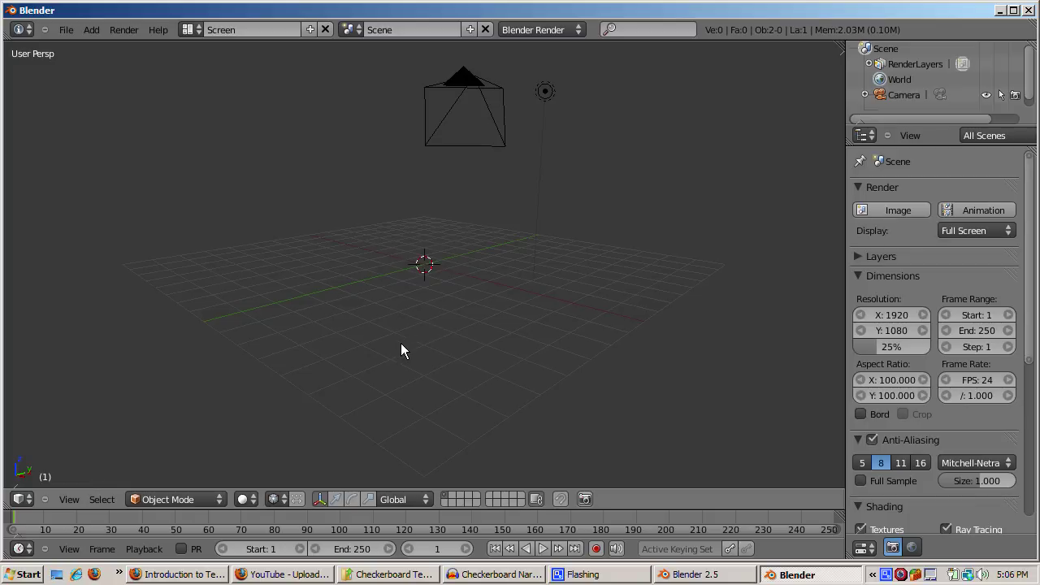
click(70, 499)
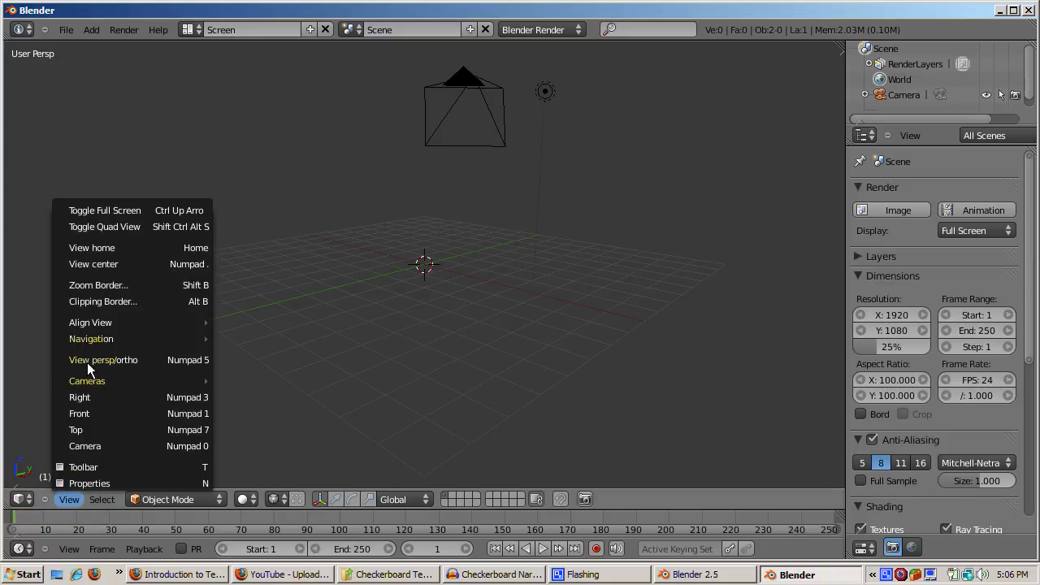
click(103, 228)
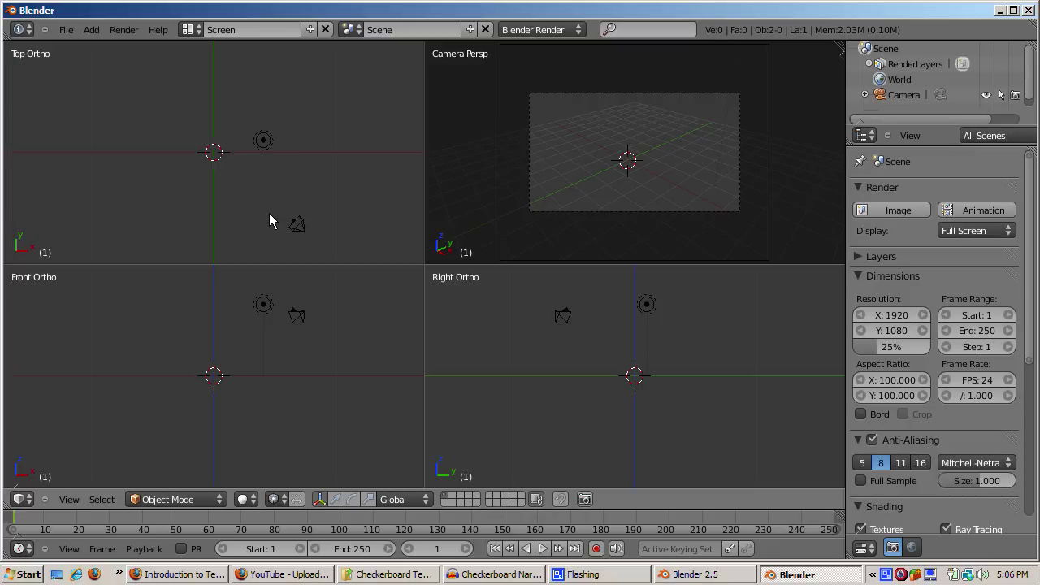
Add a mesh plane at the scene centre
key(shift+a)
mouse_move(269, 216)
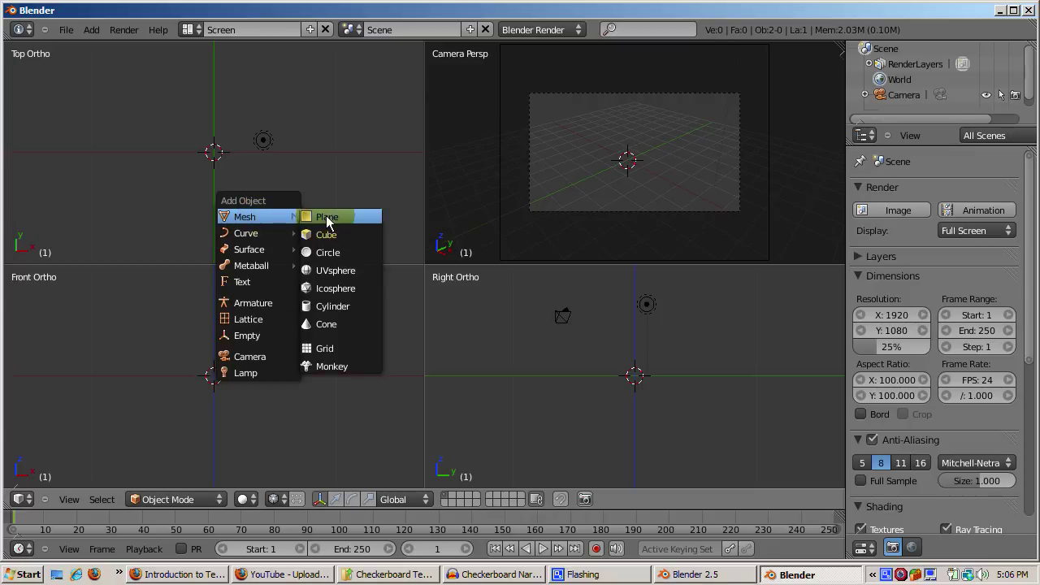
click(325, 218)
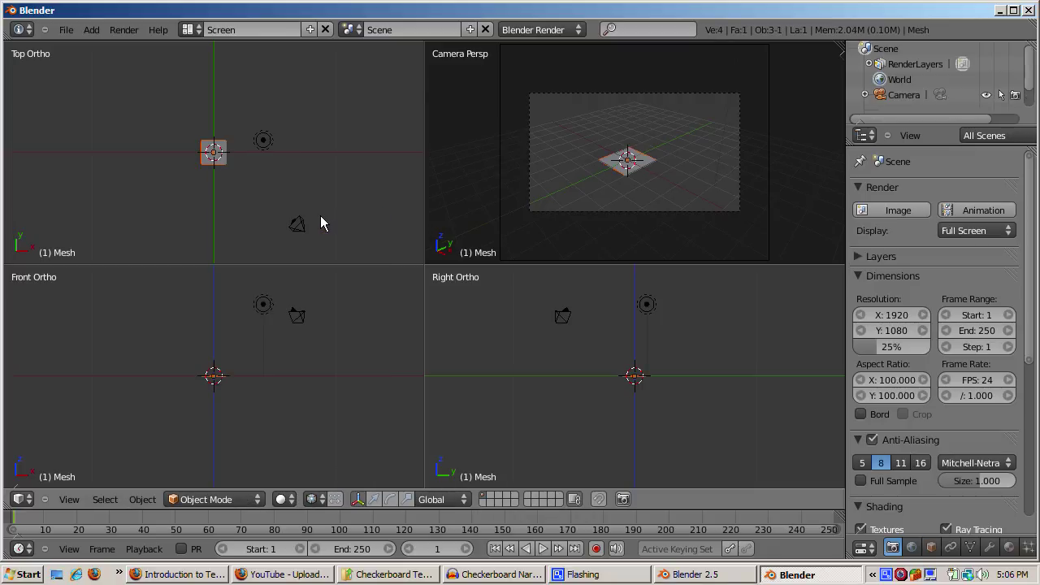
Clear the camera's rotation so it looks straight down and move it above the origin
right_click(298, 227)
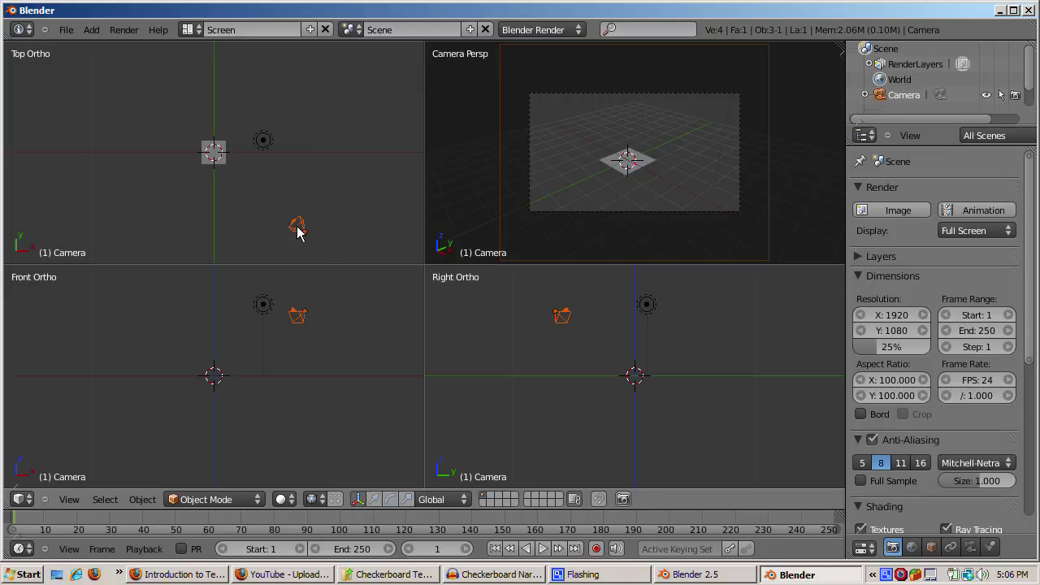
key(alt+r)
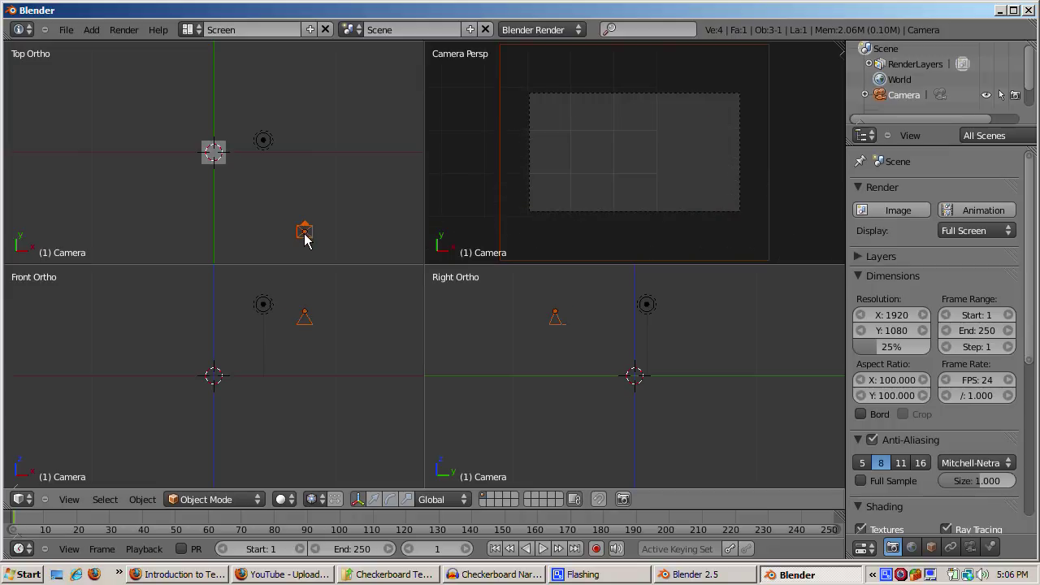
key(g)
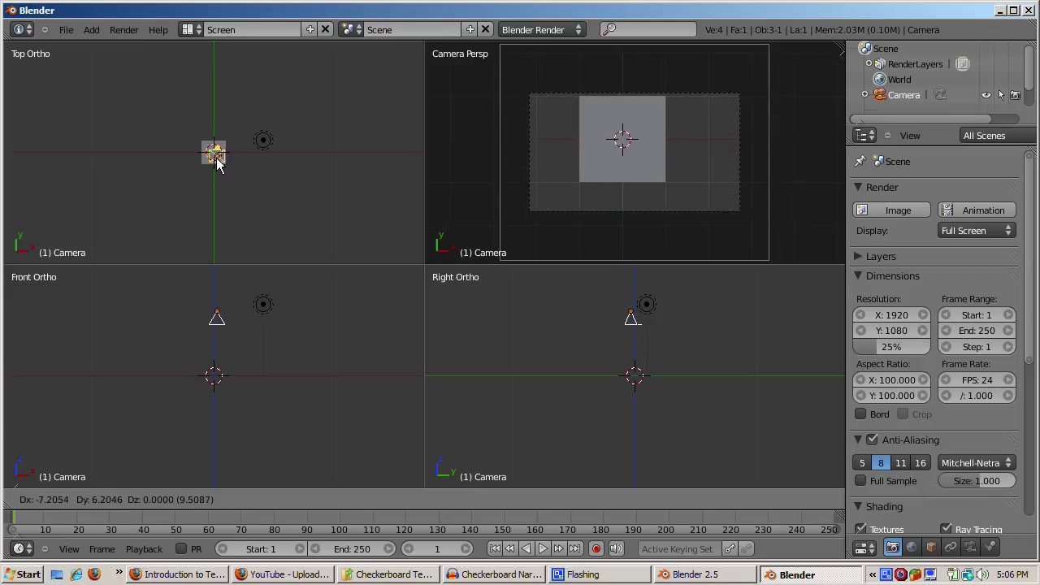
click(216, 157)
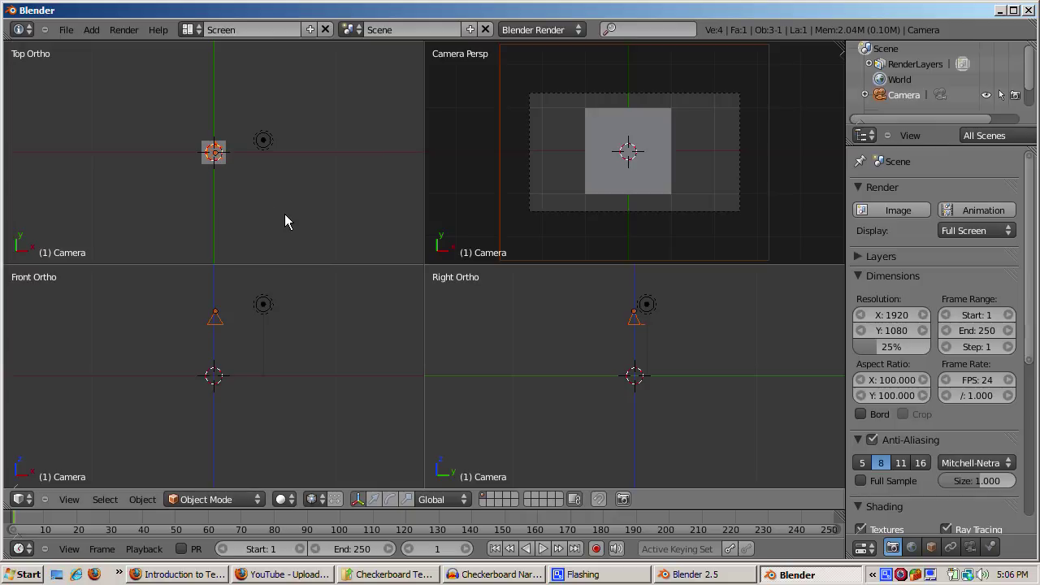
Select the plane and create a new material, Material.001, in the Material properties
click(319, 232)
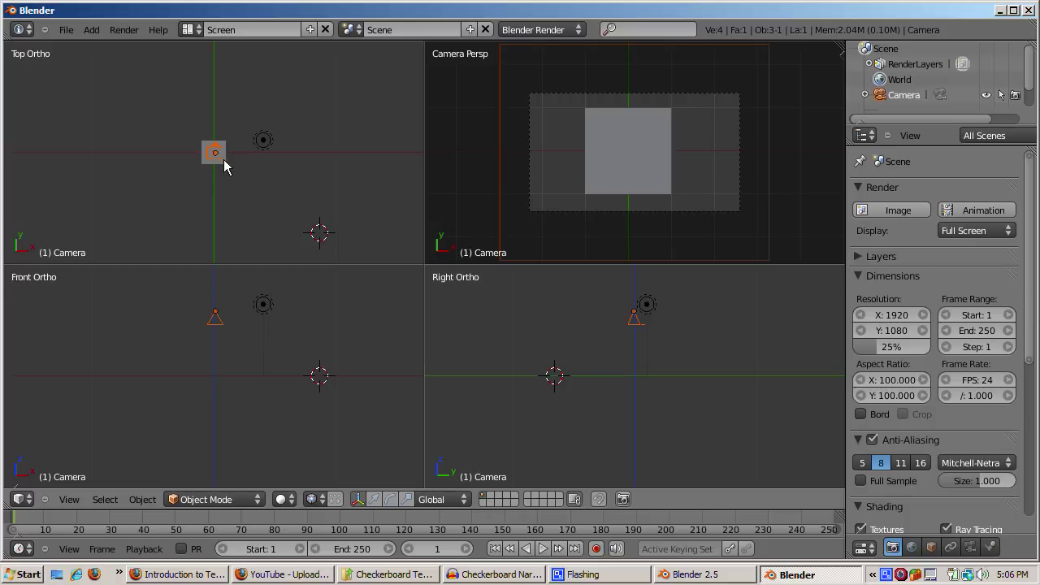
right_click(224, 163)
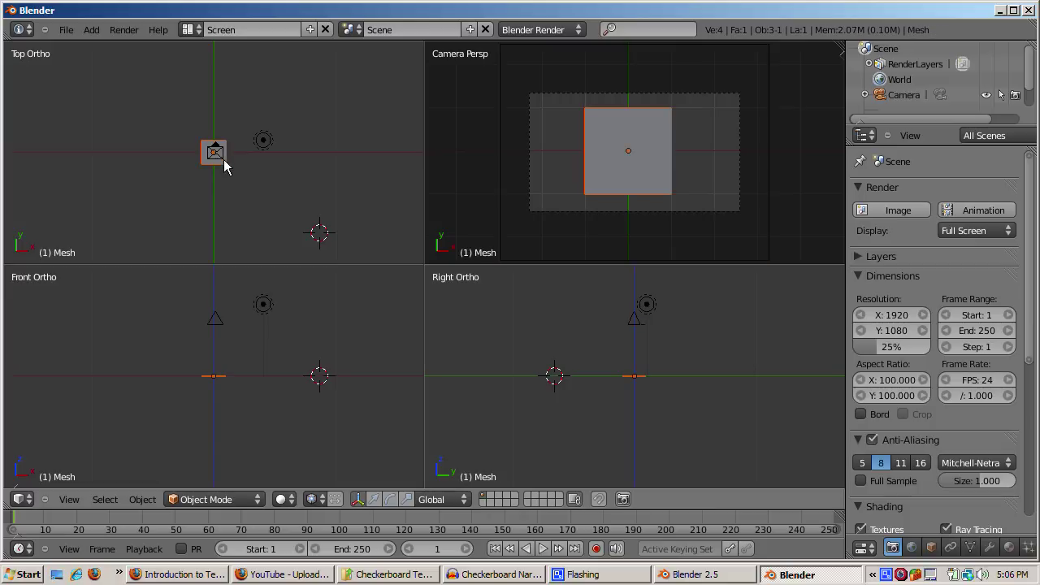
click(1008, 547)
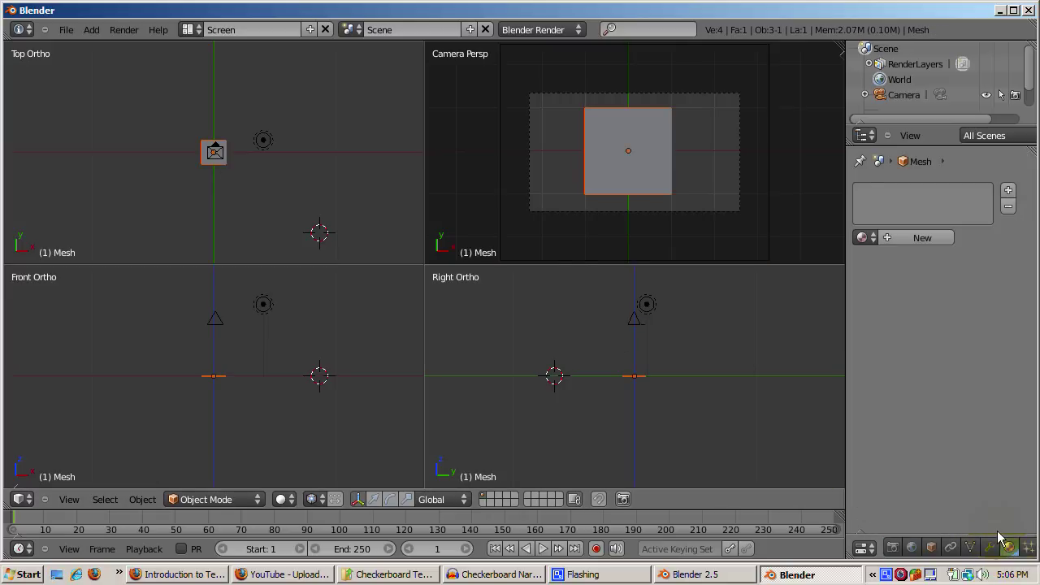
click(897, 239)
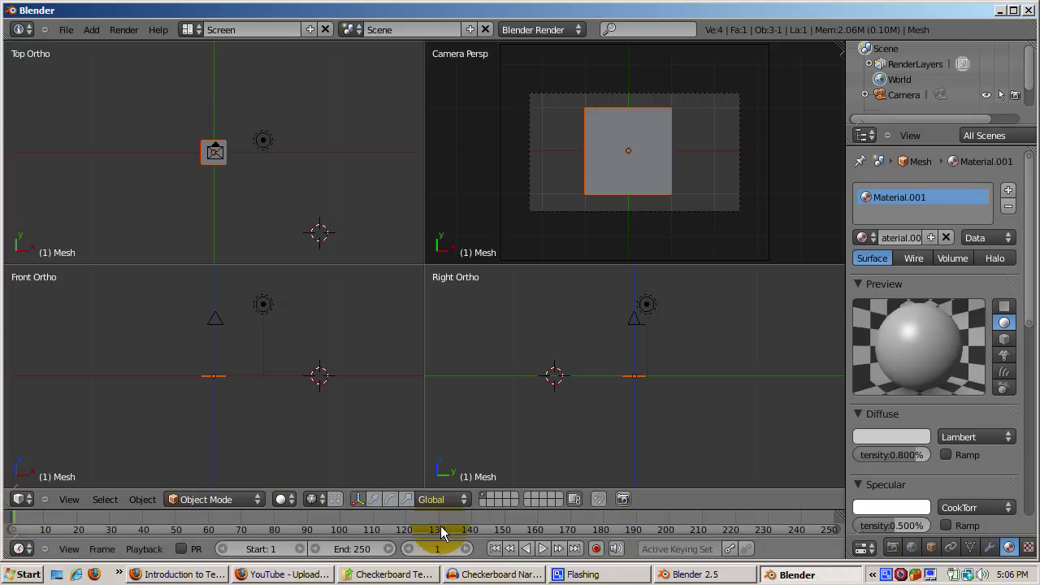
click(22, 504)
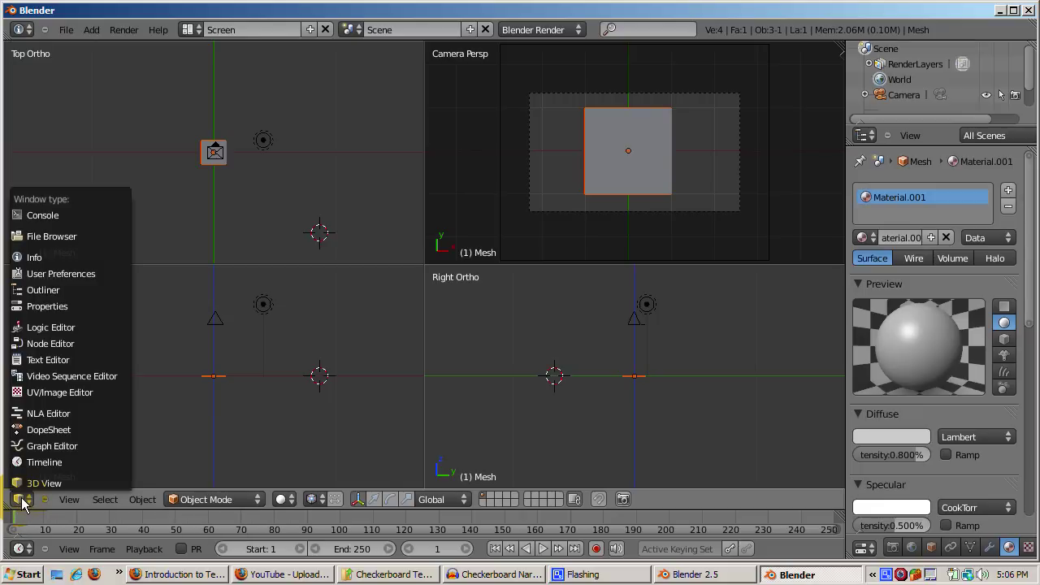
Switch the viewport to the Texture Node Editor and add a new node texture with a Checker feeding Output
click(51, 343)
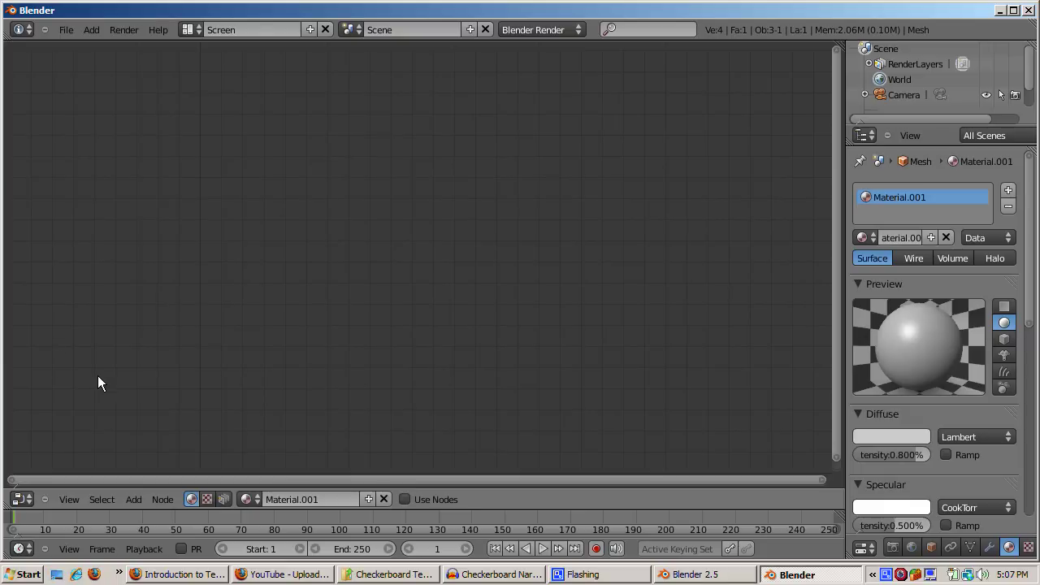
click(206, 500)
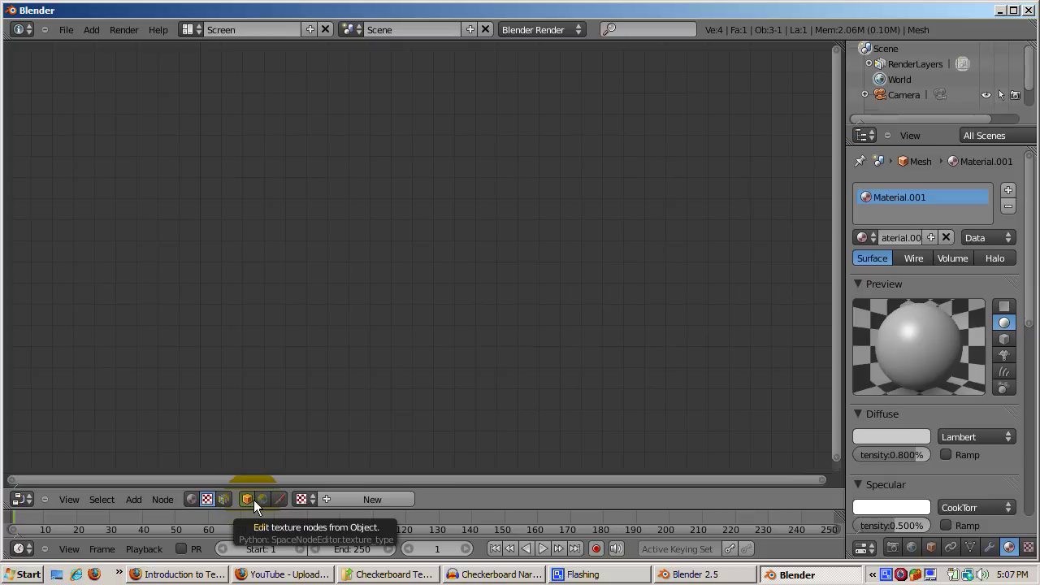
click(351, 503)
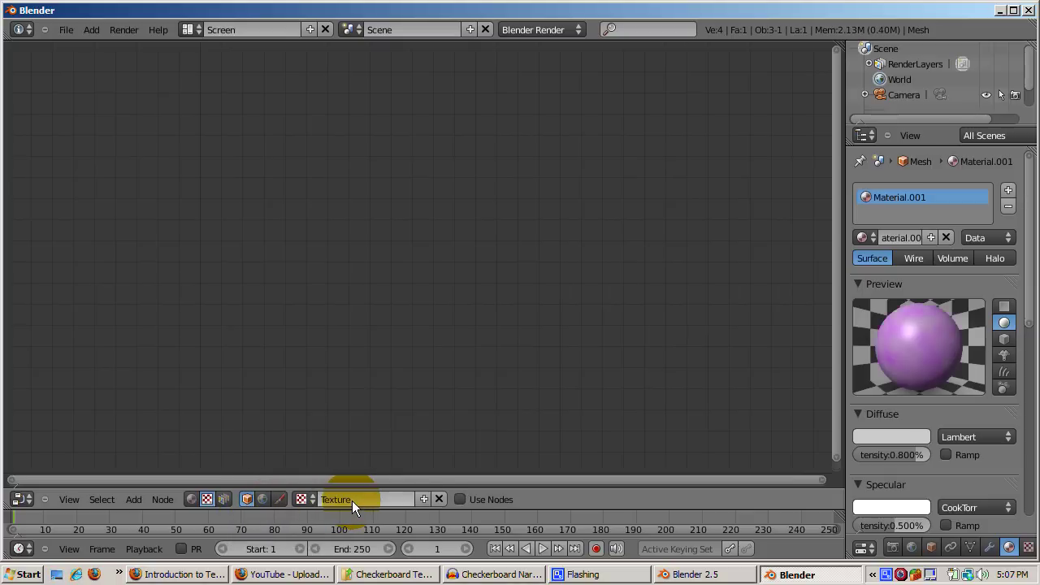
click(460, 499)
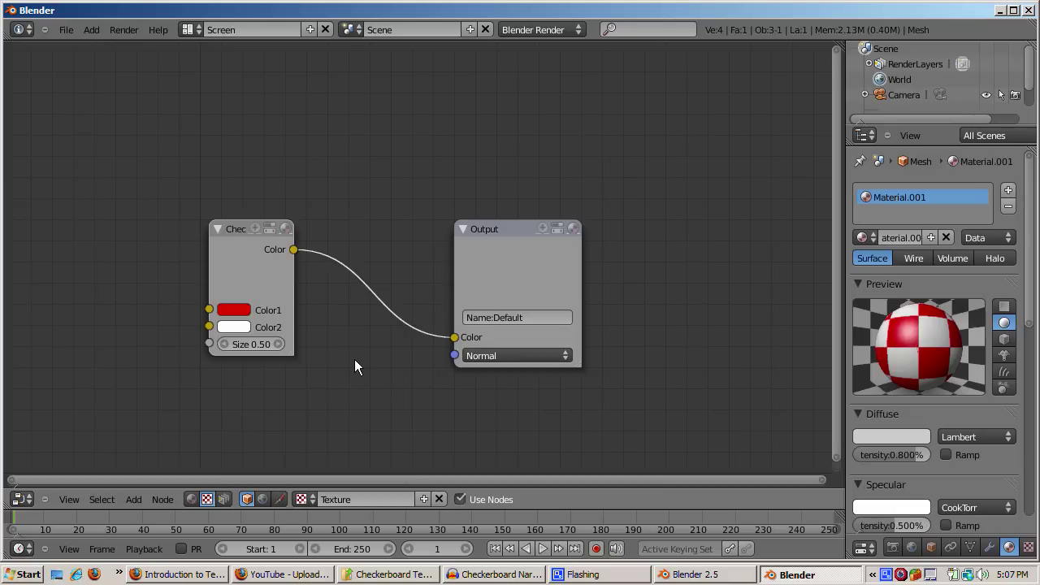
click(256, 286)
Render the top-down camera view with F12 to see the red-and-white checkerboard
click(412, 296)
key(F12)
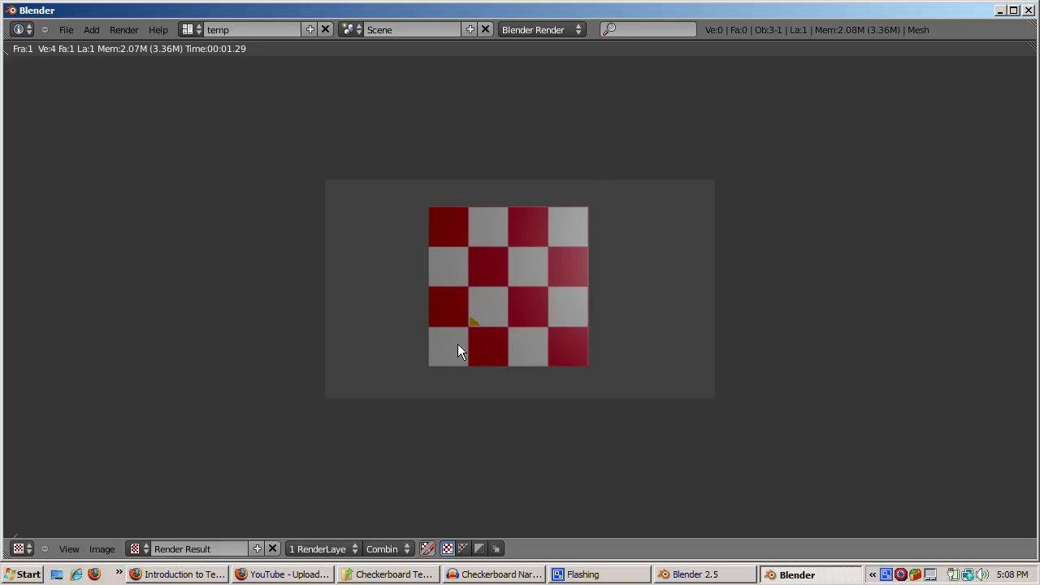
Set the Checker node's Size to 0.25
key(Escape)
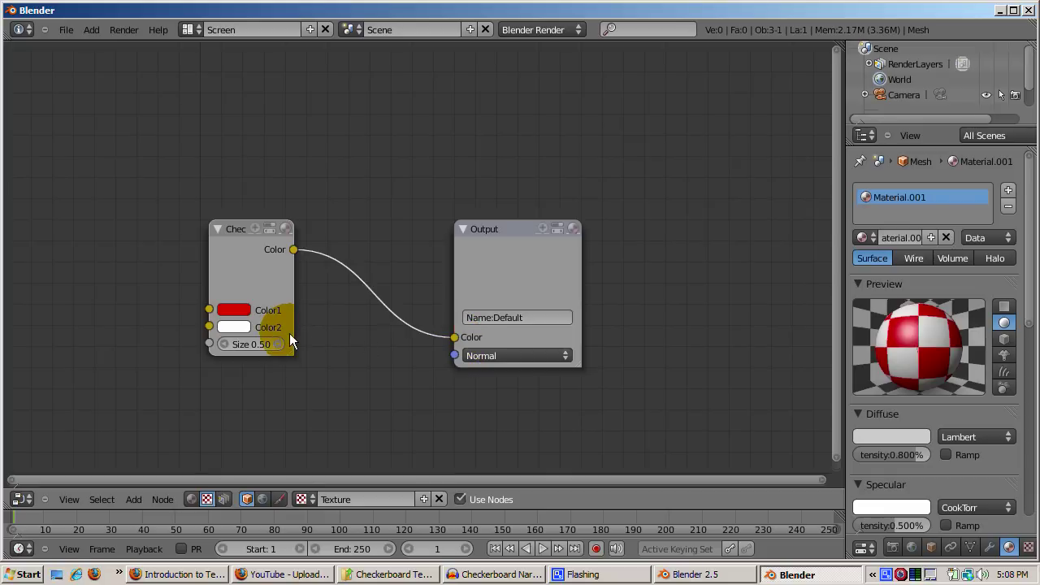
click(255, 343)
text(.24)
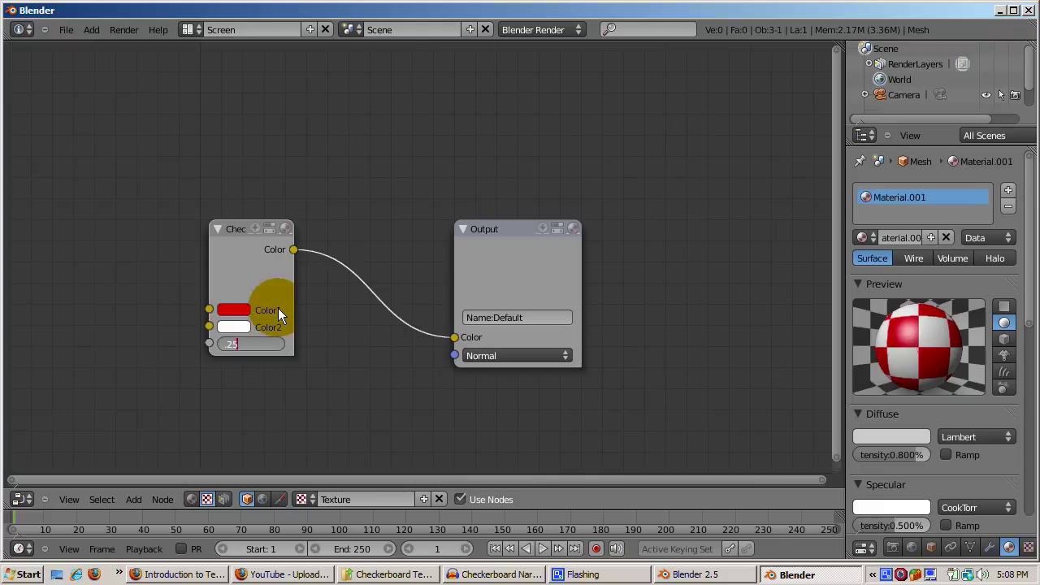
key(Return)
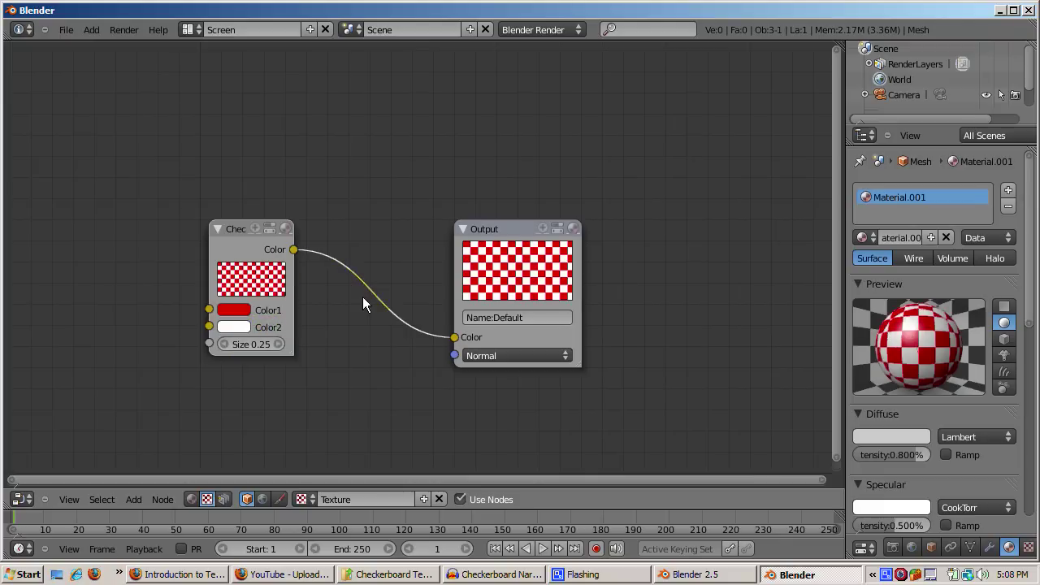
Re-render to check the finer checkerboard, then return to the node editor
key(F12)
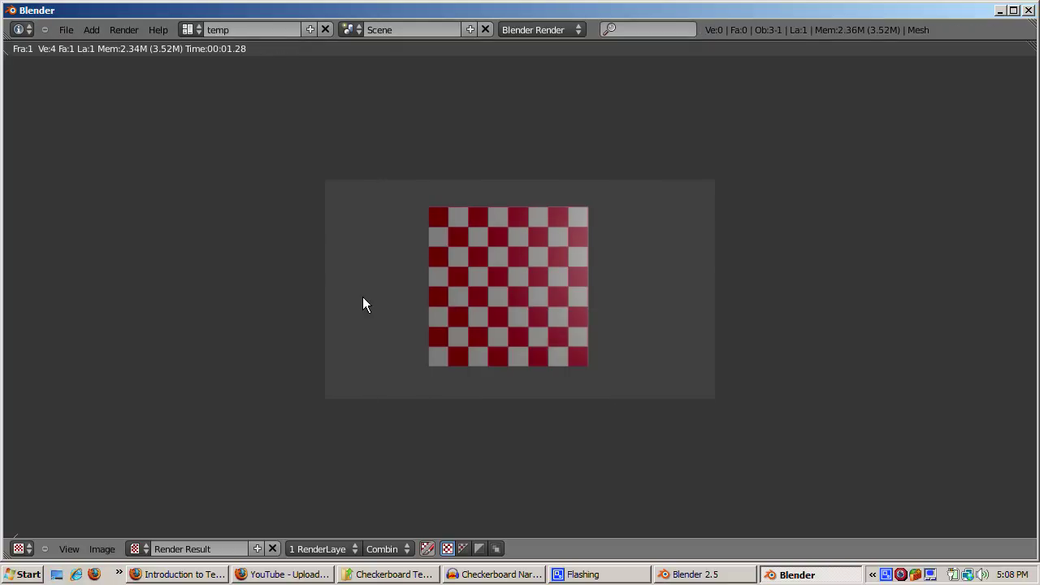
key(Escape)
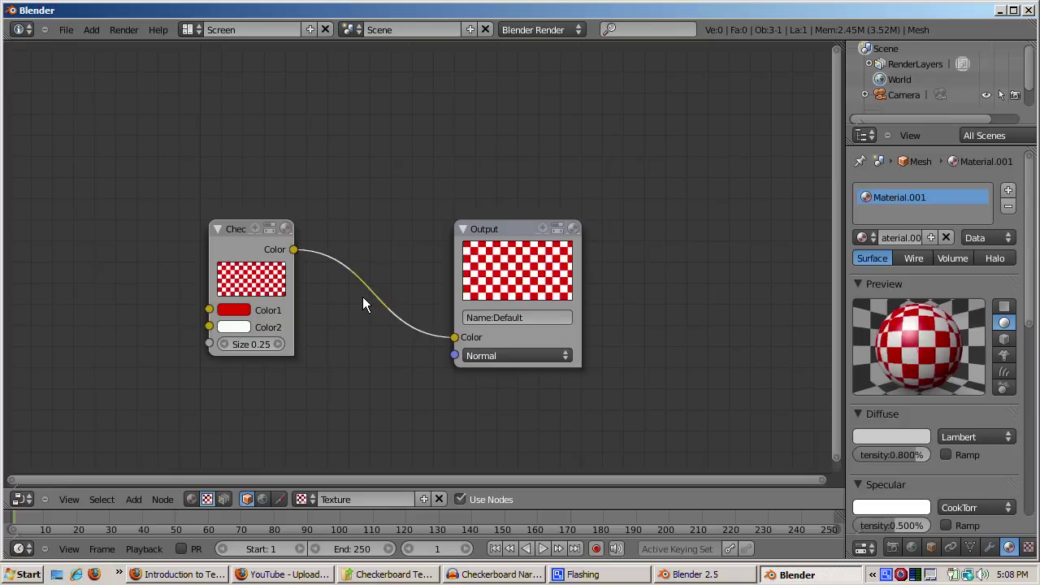
click(234, 228)
Move the Checker node right beside Output, nudging Output slightly right to leave space on the left
drag(232, 227, 322, 229)
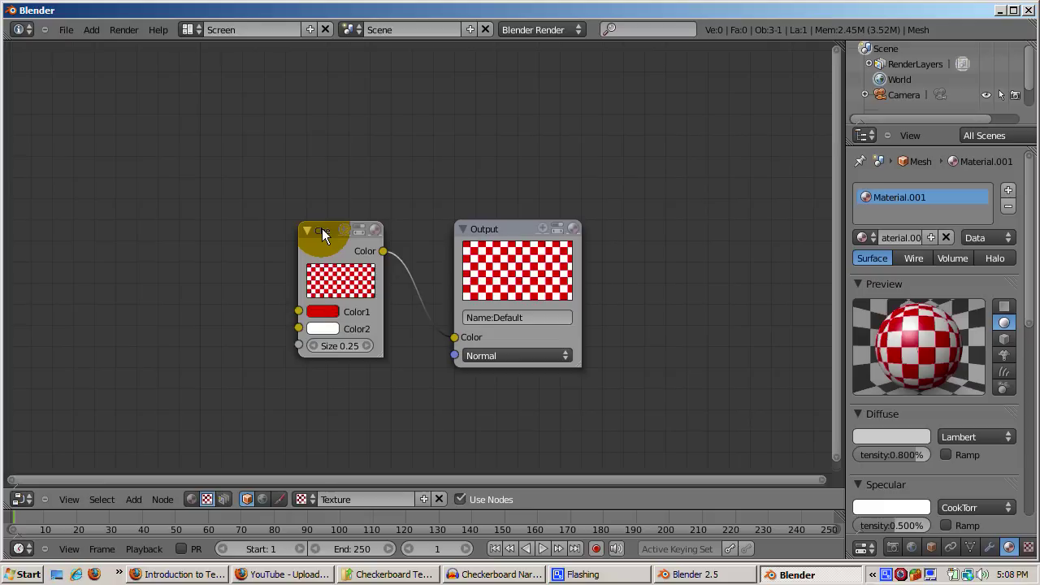
click(474, 232)
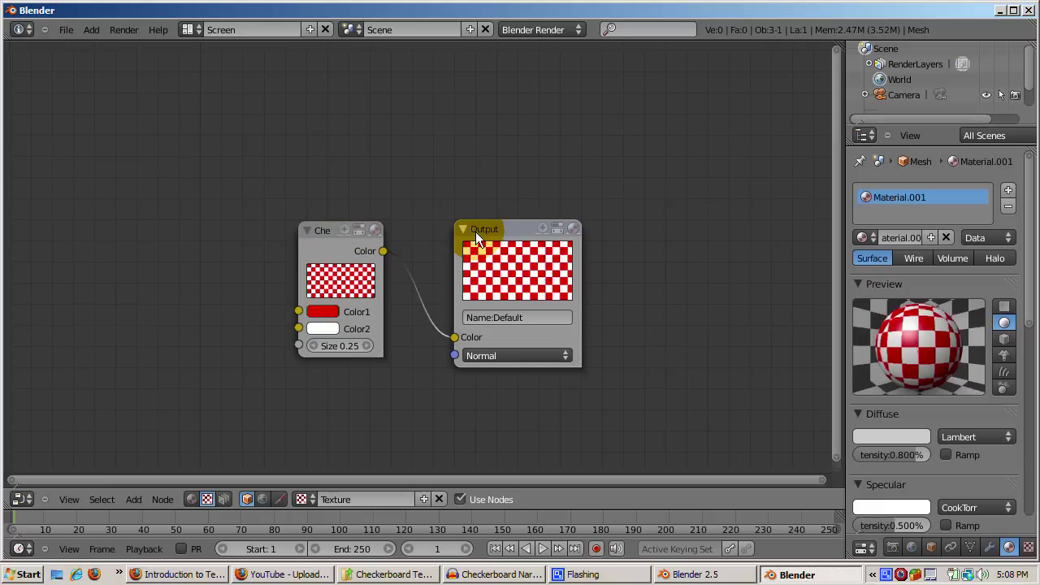
drag(475, 230, 489, 231)
click(336, 238)
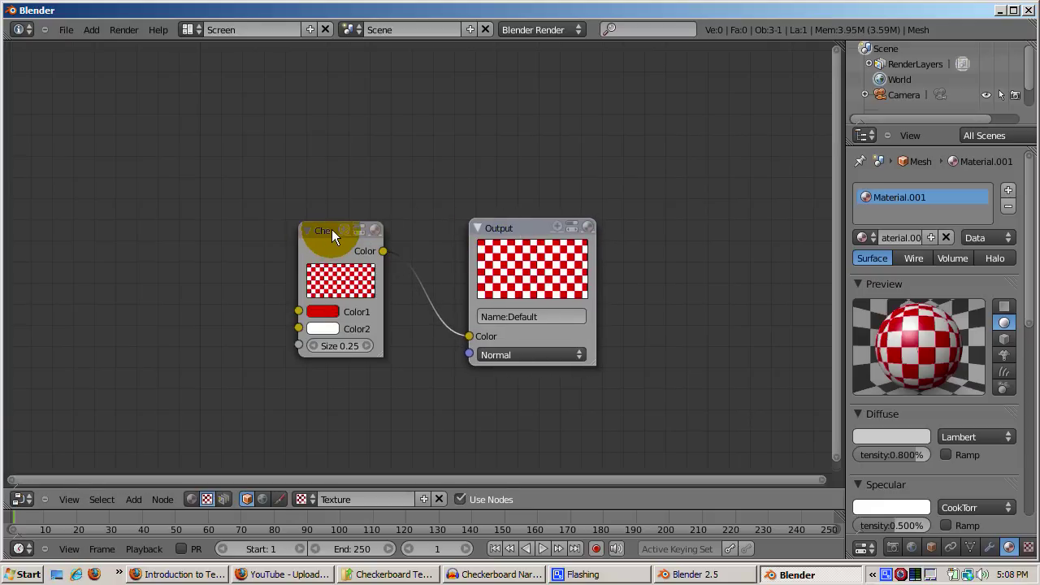
drag(332, 229, 353, 231)
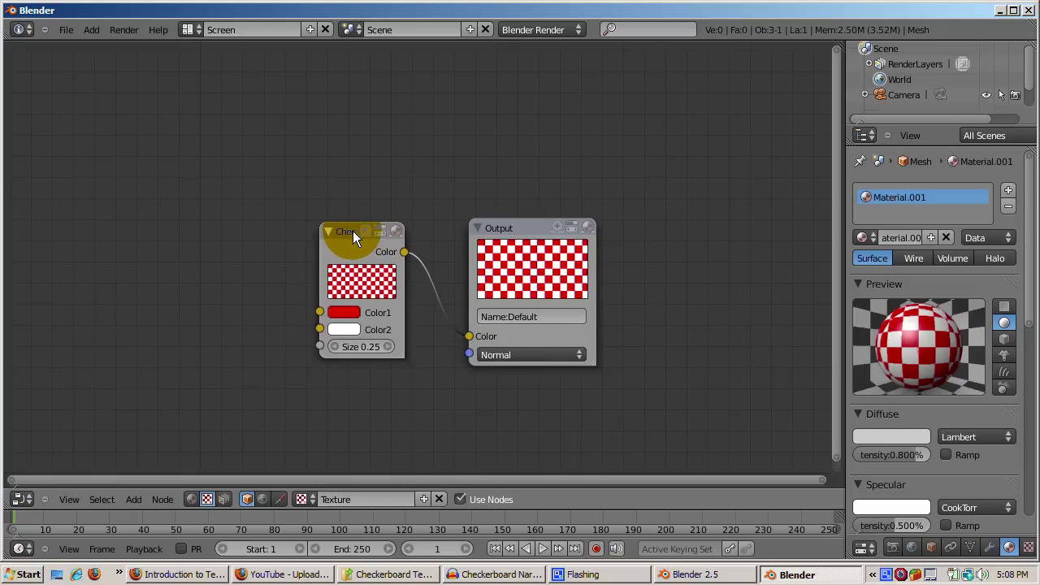
Add a Compose RGBA node and place it to the left of the Checker node
click(133, 499)
mouse_move(147, 454)
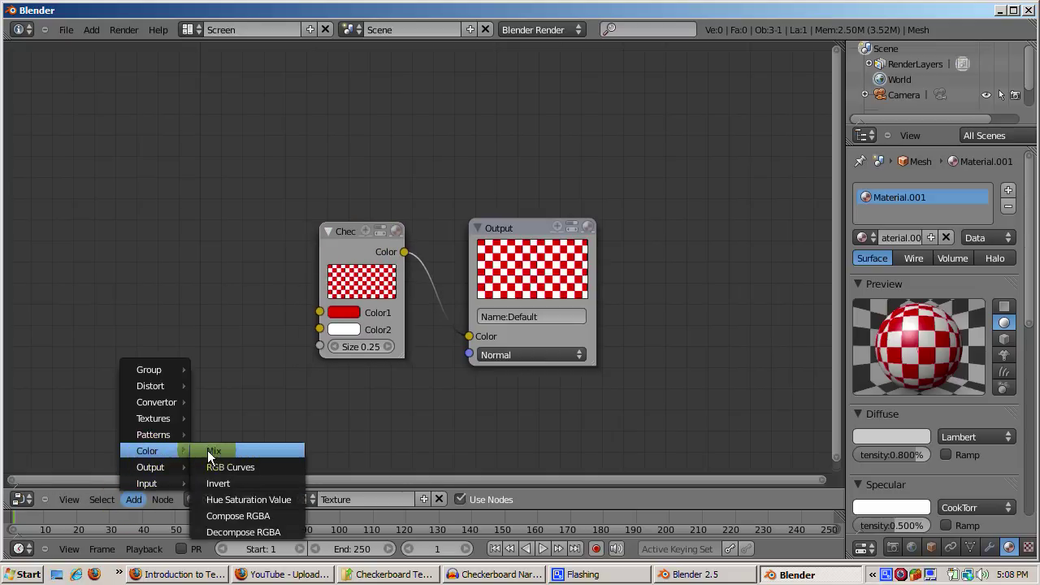
click(217, 515)
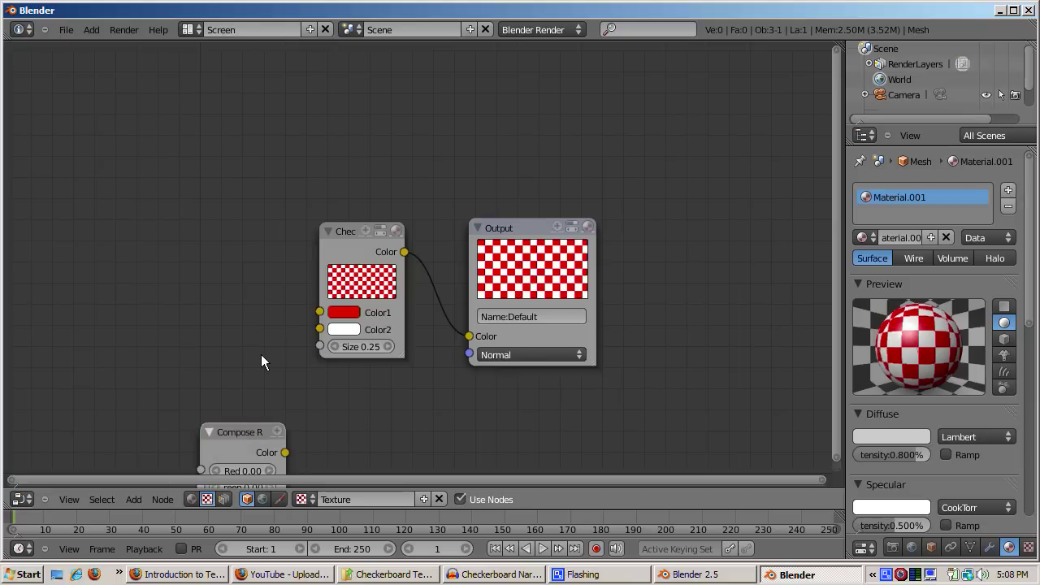
click(224, 440)
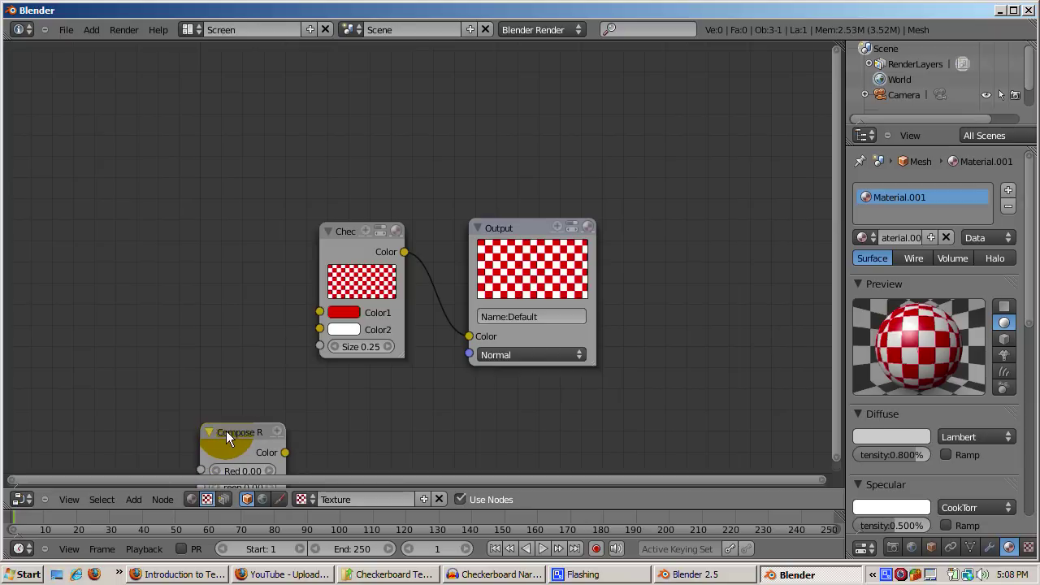
drag(226, 437, 136, 243)
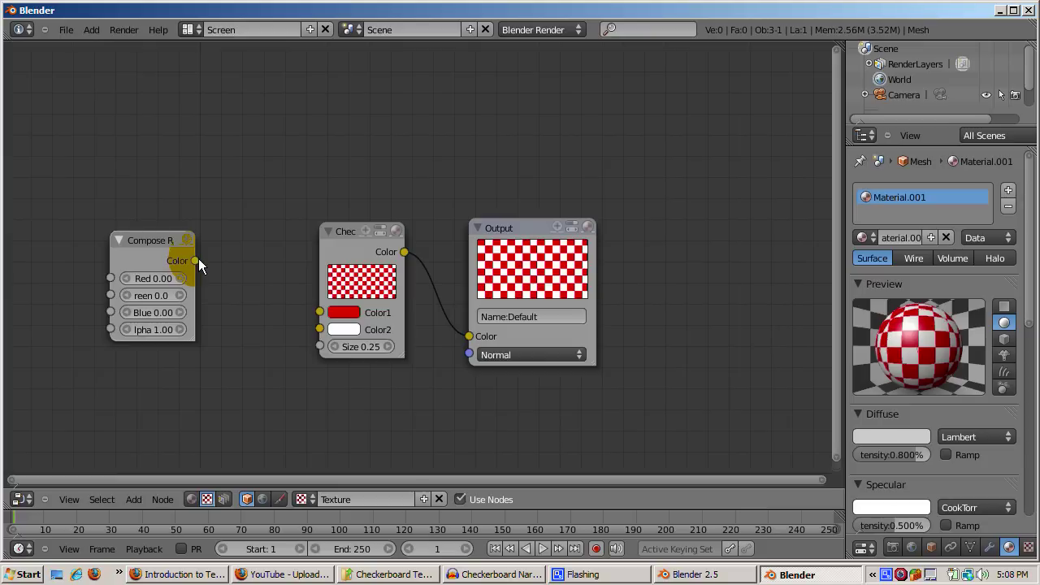
Raise the Compose RGBA node and link its Color output into the Checker's Color1
drag(195, 260, 318, 312)
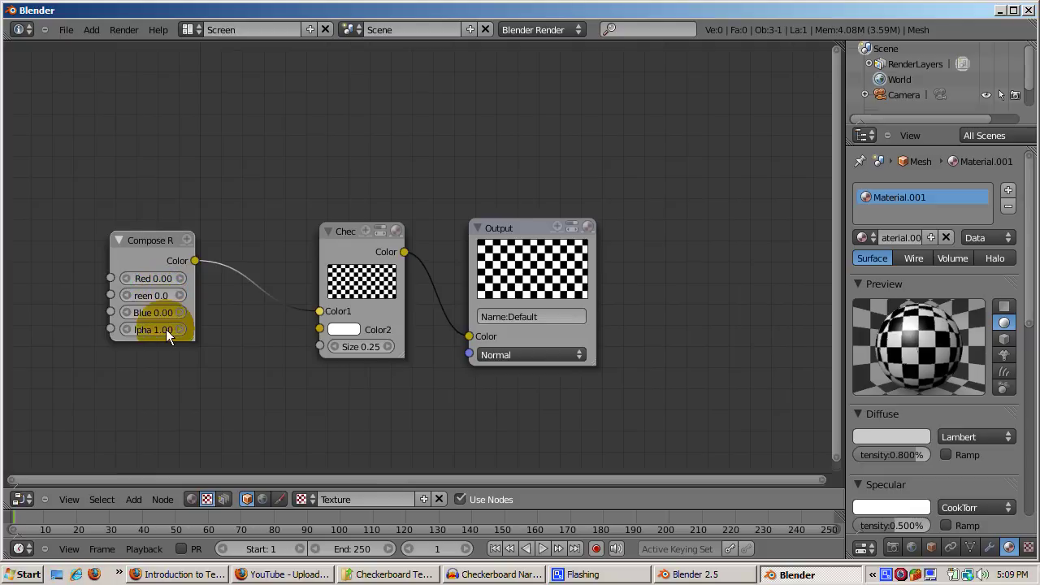
key(g)
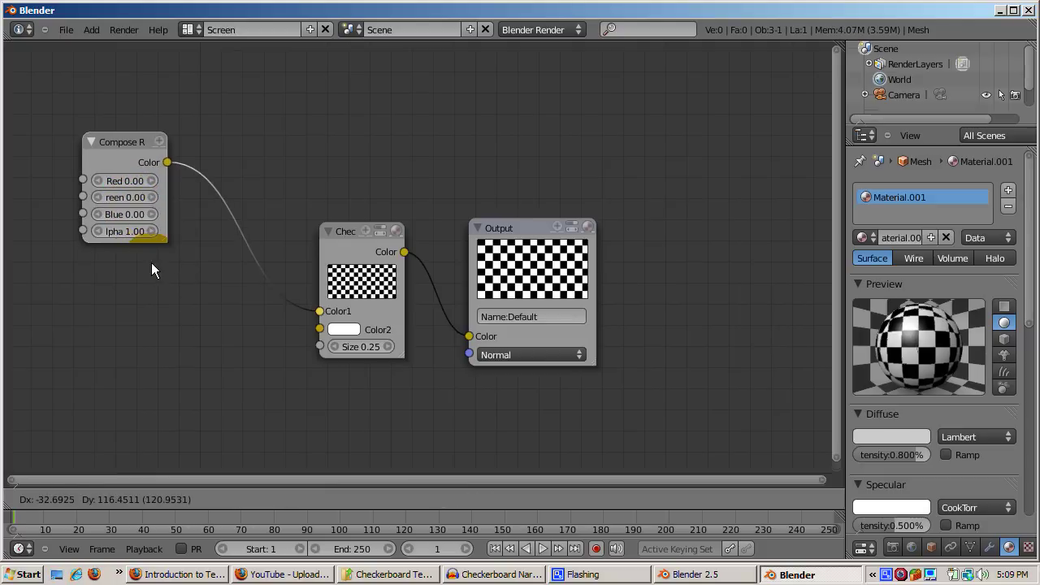
click(179, 328)
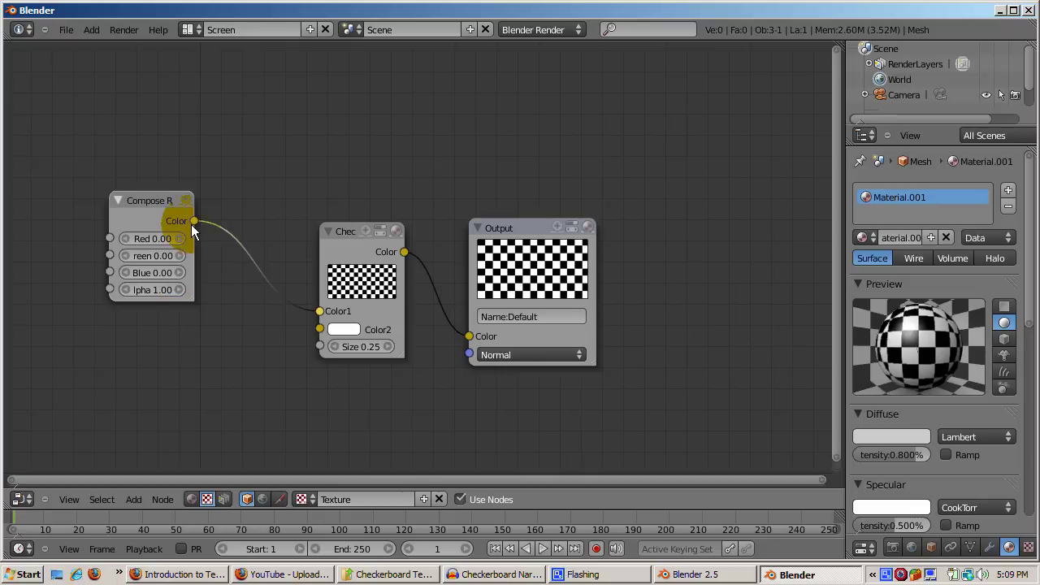
drag(298, 298, 320, 312)
Add another Compose RGBA beneath the first and wire its Color into the Checker's Color2 socket
click(133, 499)
mouse_move(149, 451)
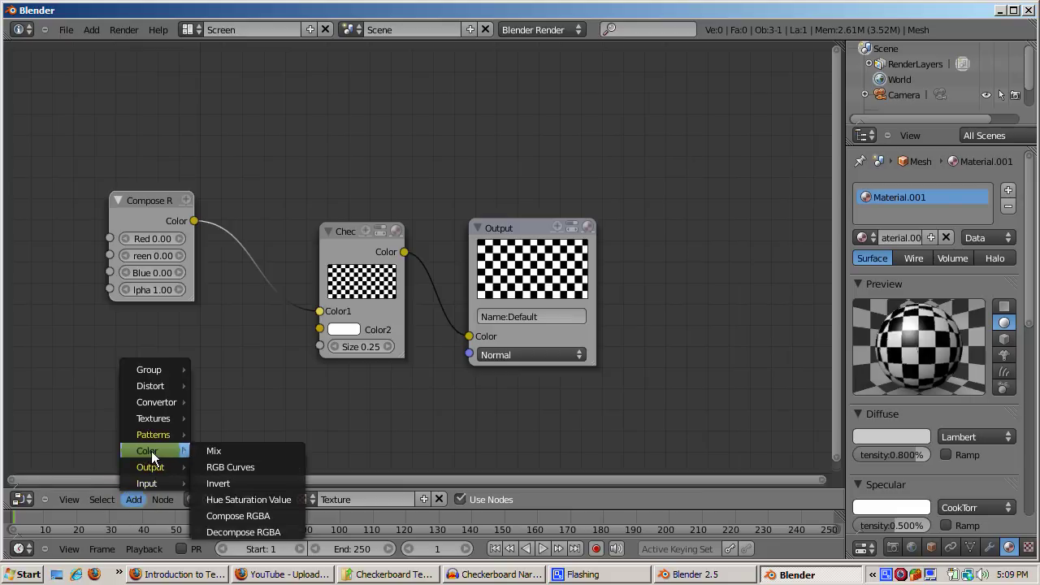
click(210, 515)
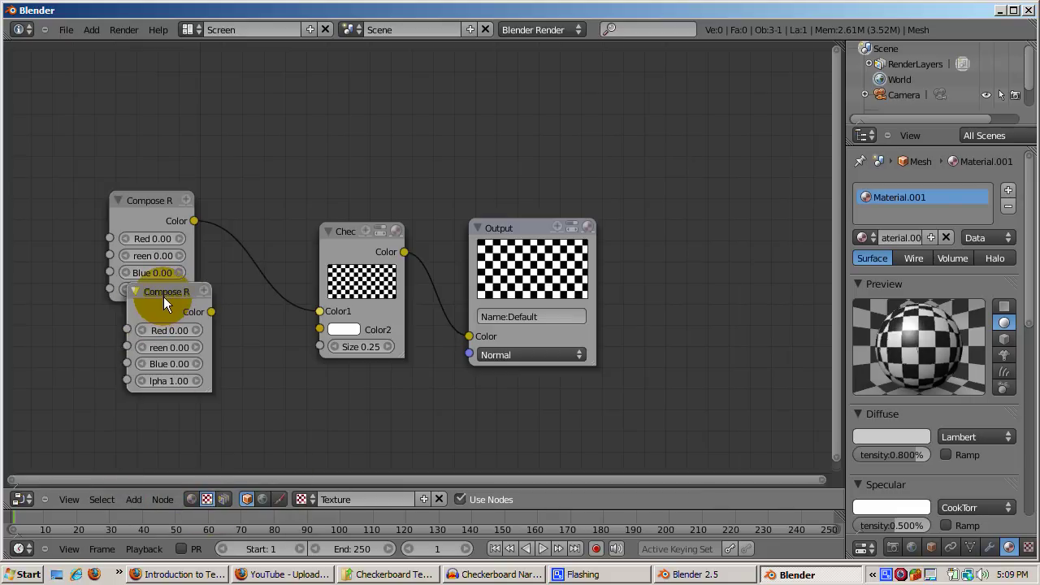
drag(163, 296, 317, 326)
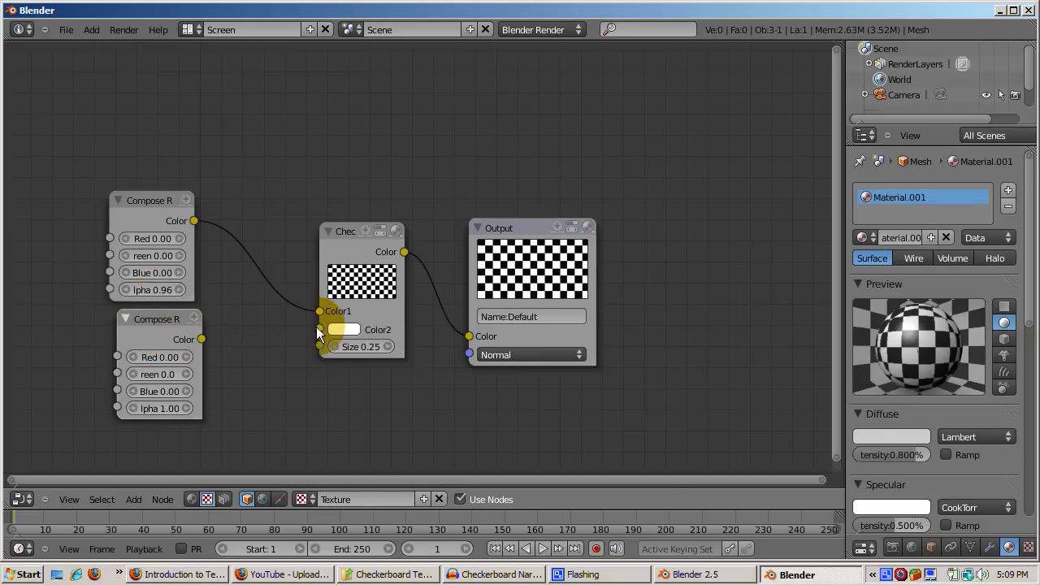
drag(201, 338, 312, 328)
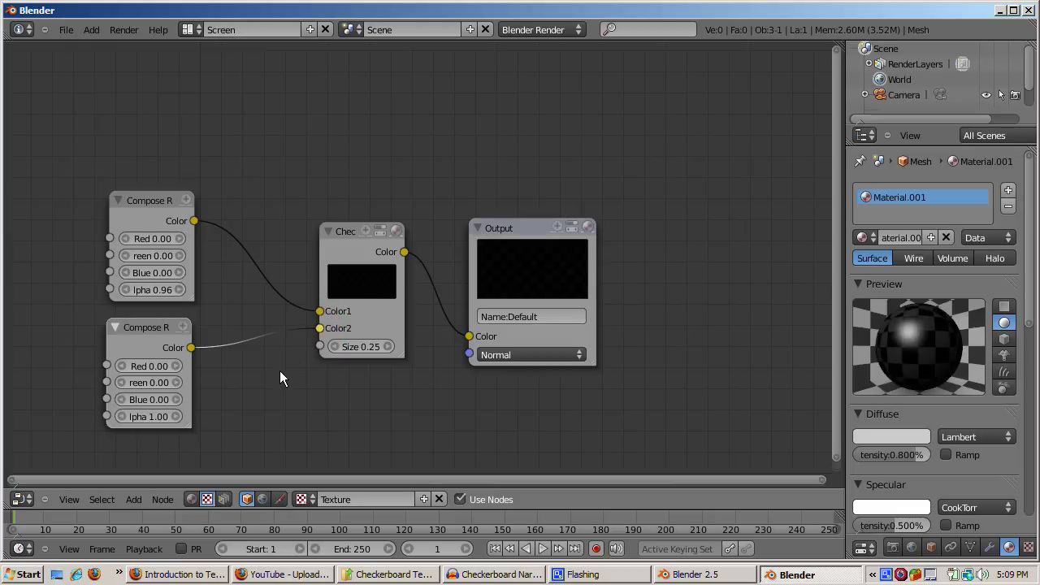
Set the upper Compose RGBA node's Blue value to 1 for pure blue
drag(182, 313, 160, 269)
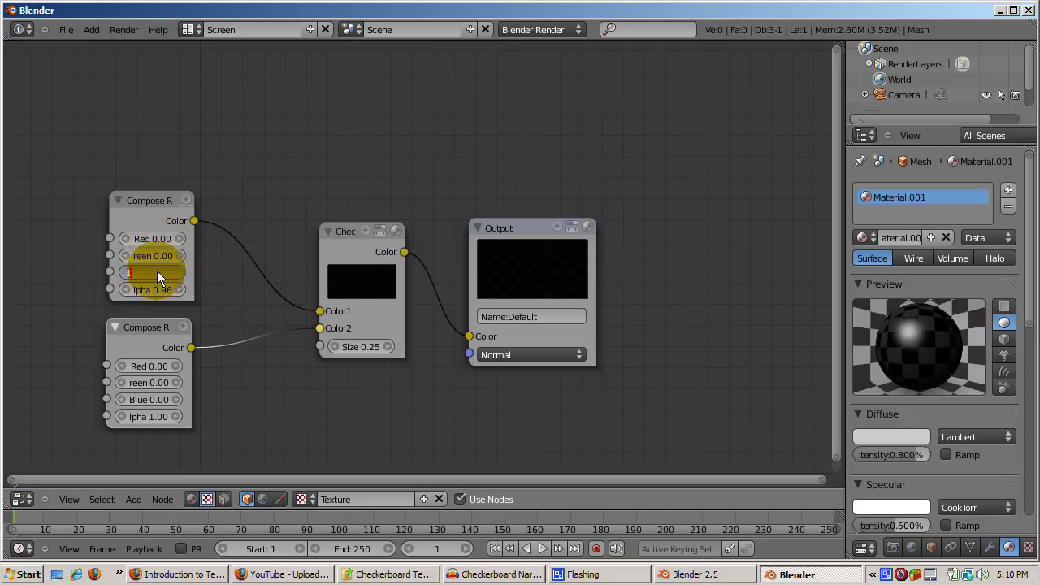
text(1)
key(Return)
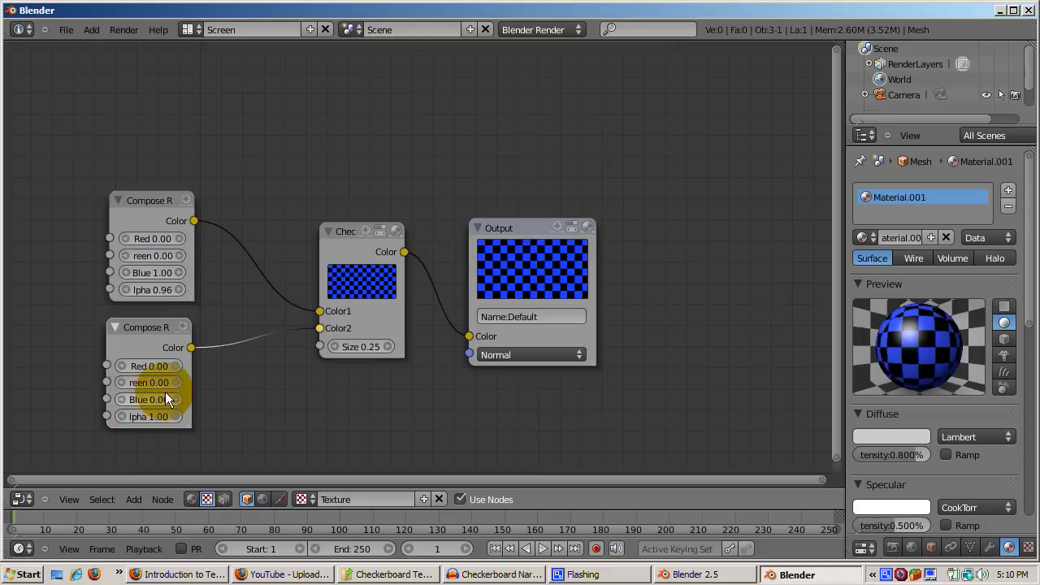
Set the lower Compose RGBA node's Red and Green to 1 for yellow, then render
click(162, 367)
text(1)
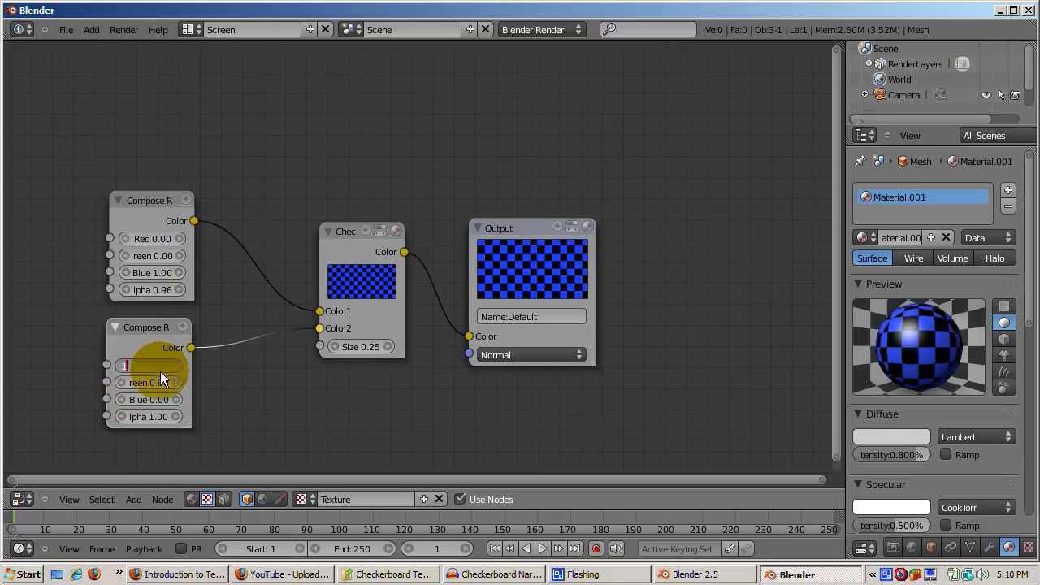
key(Return)
click(156, 384)
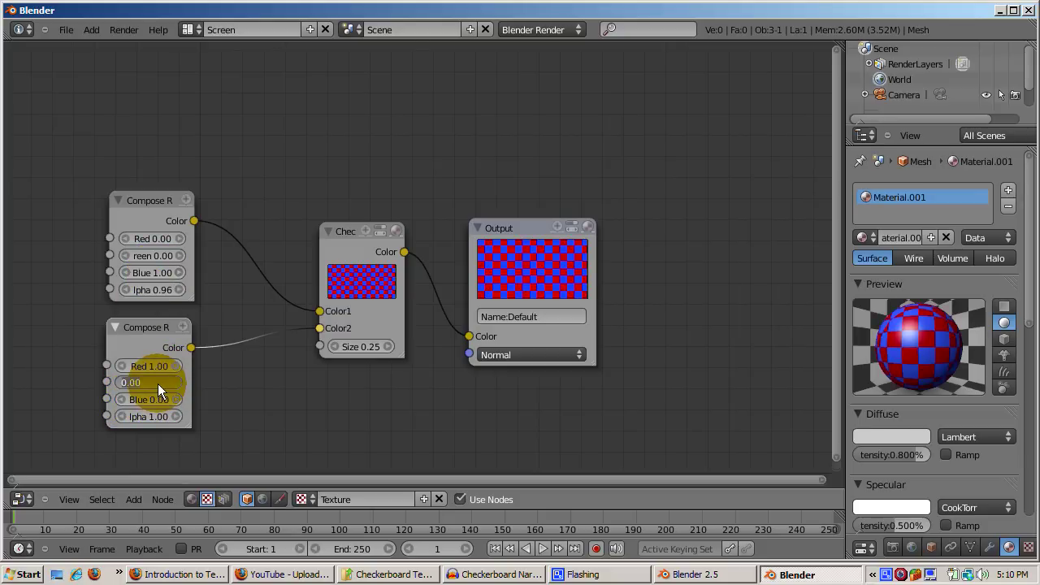
text(1)
key(Return)
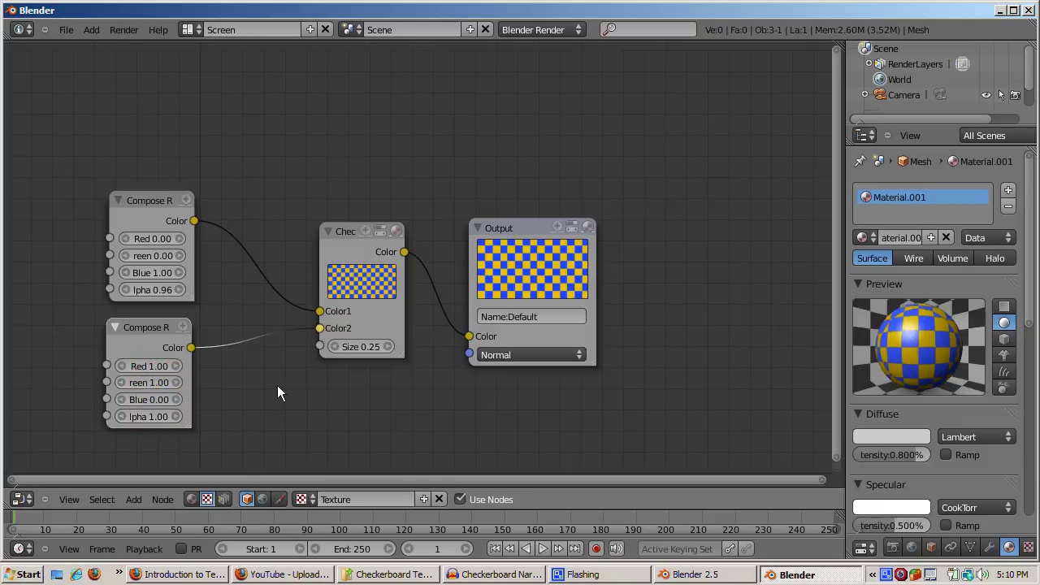
key(F12)
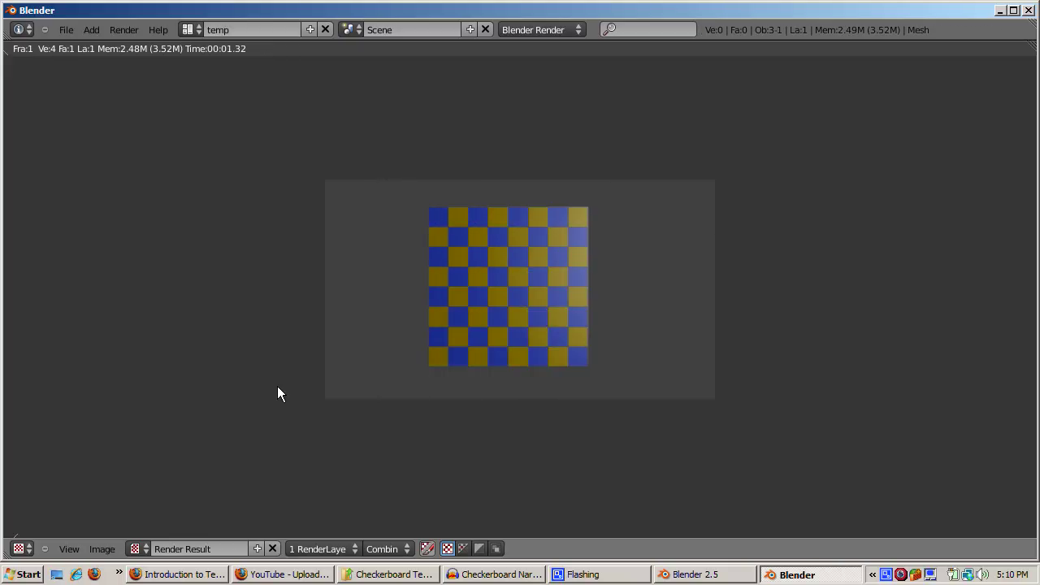
key(Escape)
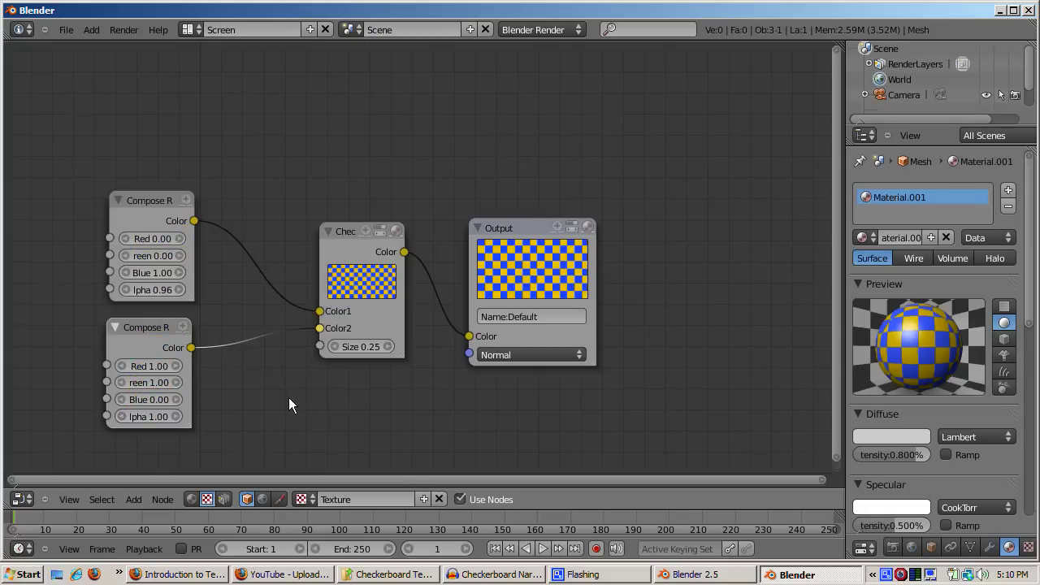
Shift the Output node right and add an Invert node beside the Checker
click(538, 229)
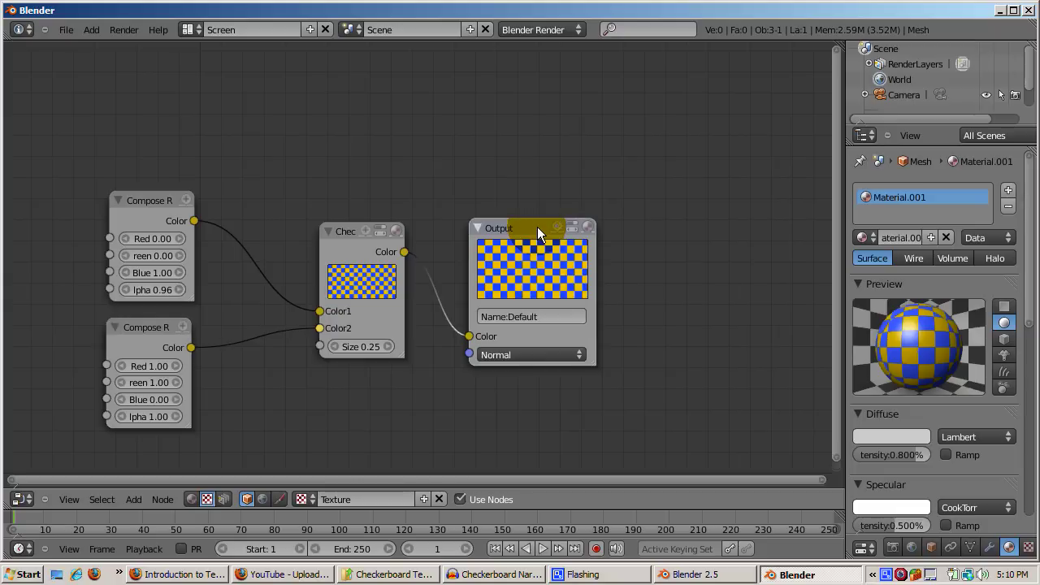
drag(537, 227, 637, 209)
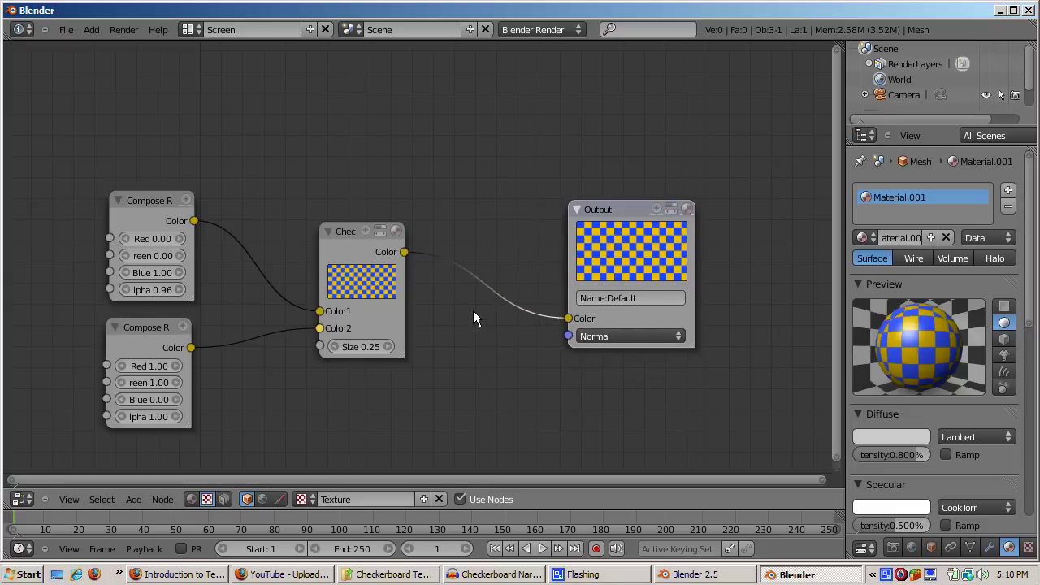
click(134, 499)
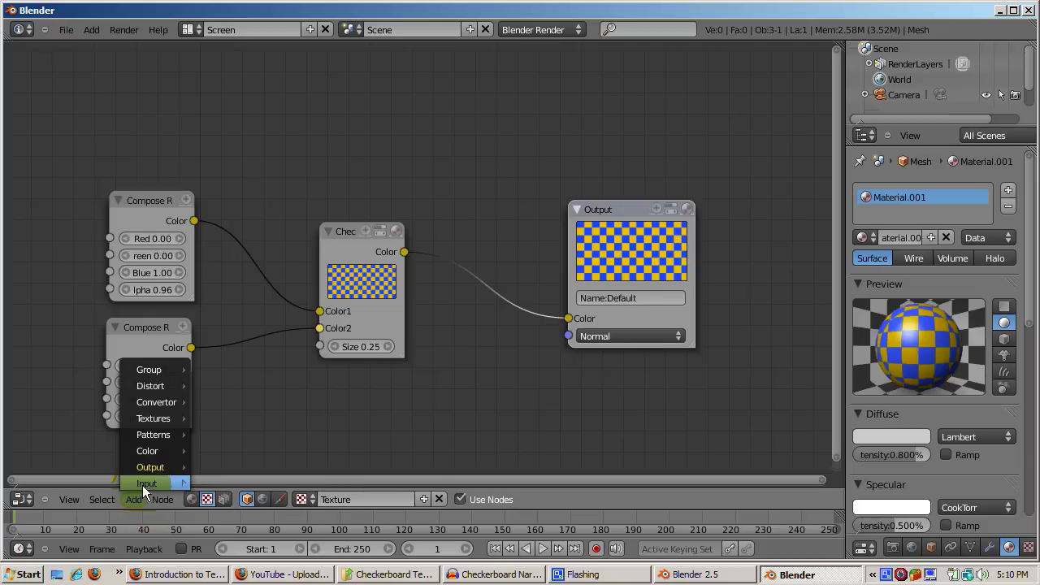
mouse_move(160, 451)
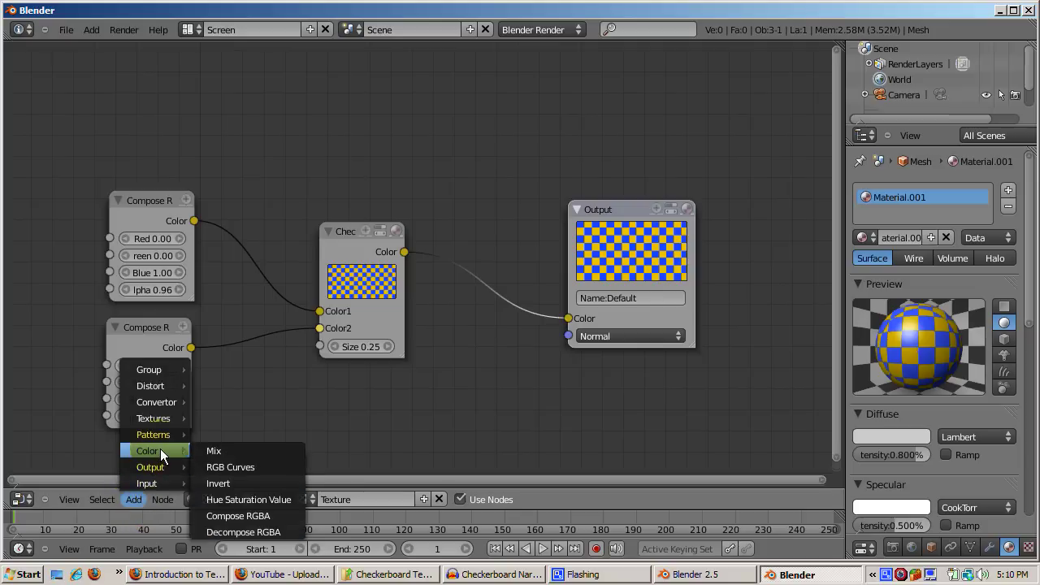
click(208, 482)
click(342, 281)
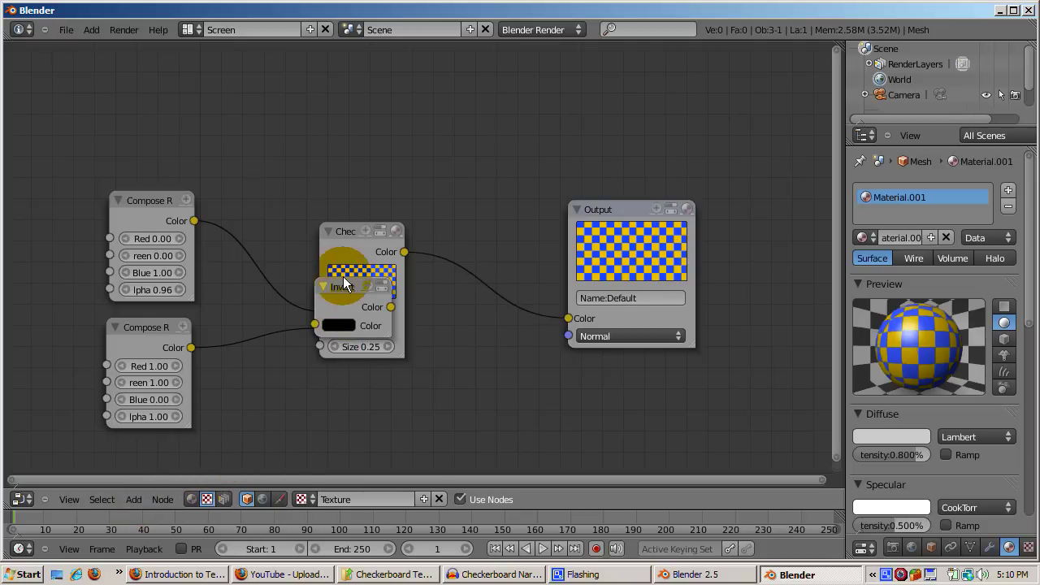
drag(341, 288, 461, 312)
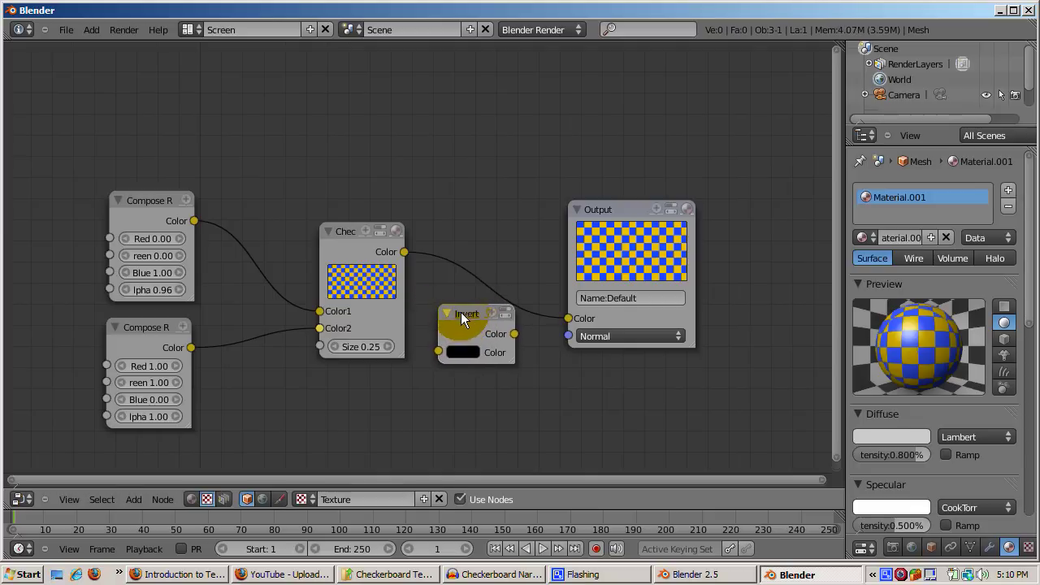
Wire Checker Color into the Invert input and Invert's output into Output Color
click(401, 252)
drag(406, 253, 437, 349)
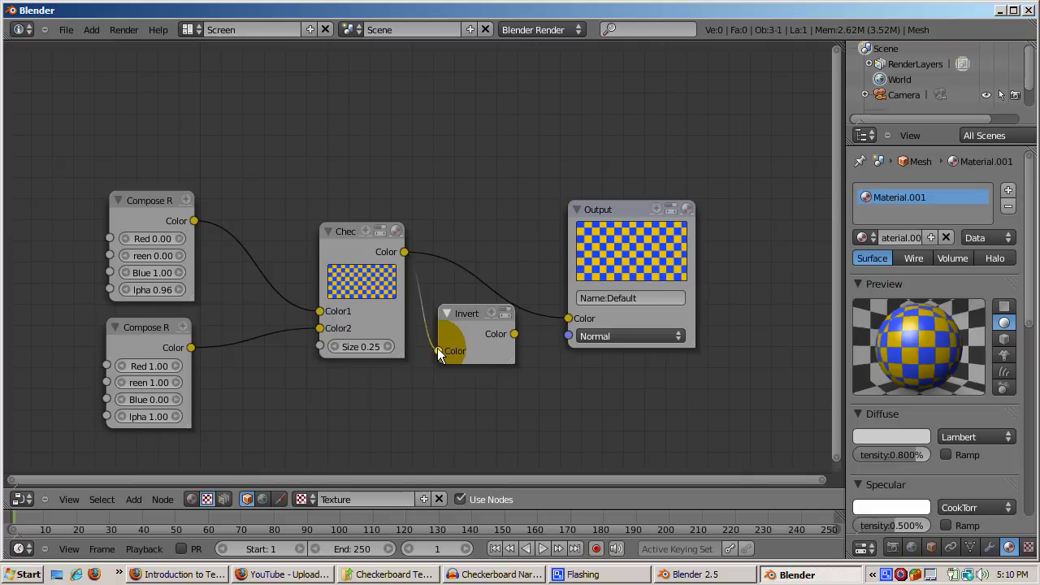
click(520, 342)
drag(524, 330, 569, 316)
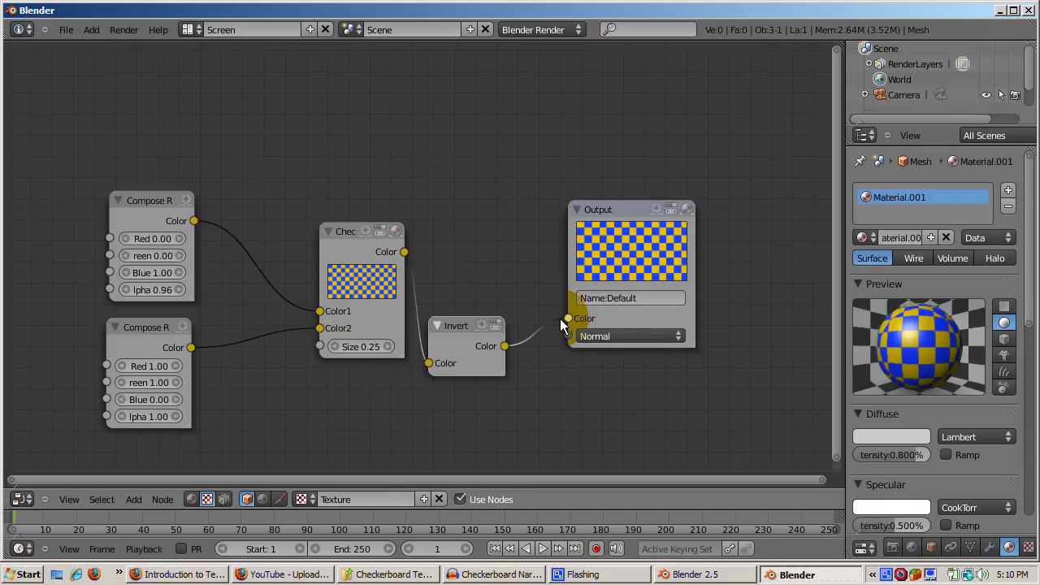
drag(461, 332, 468, 298)
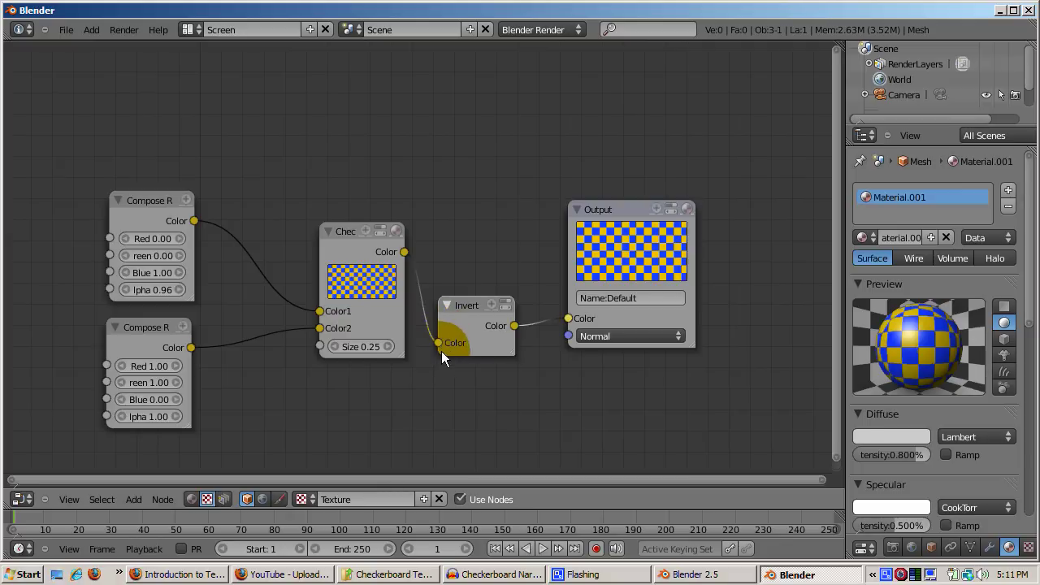
drag(568, 319, 549, 324)
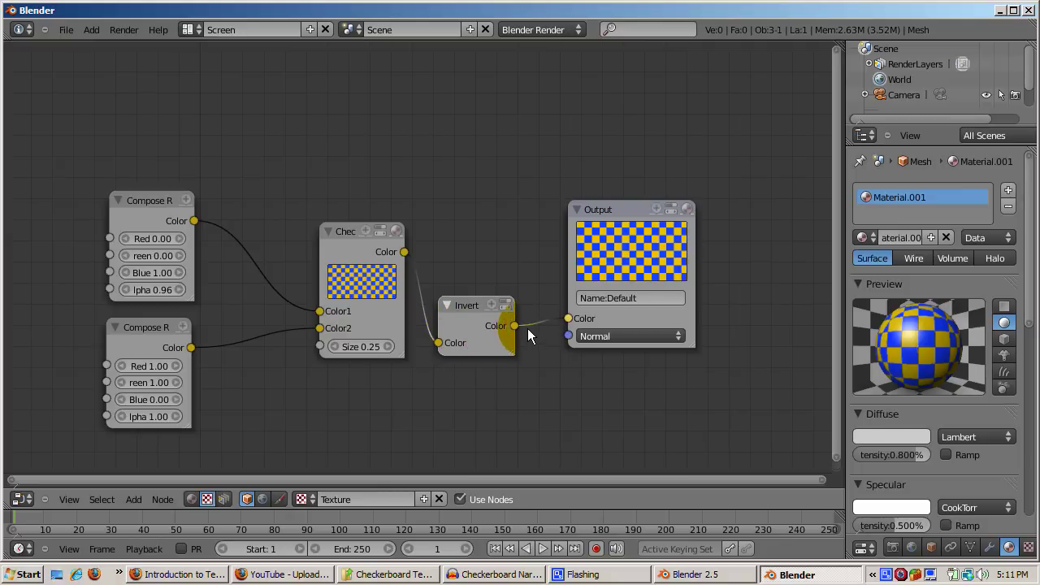